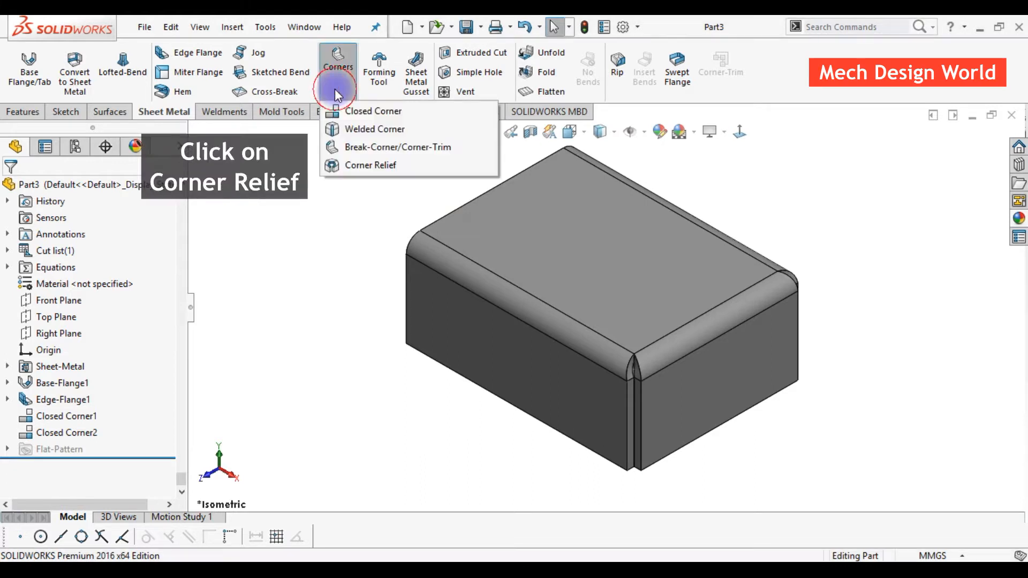
# Start a Corner Relief on the sheet metal box, collect all corners, and use the rectangular relief type with a 10 mm slot length
pyautogui.click(381, 169)
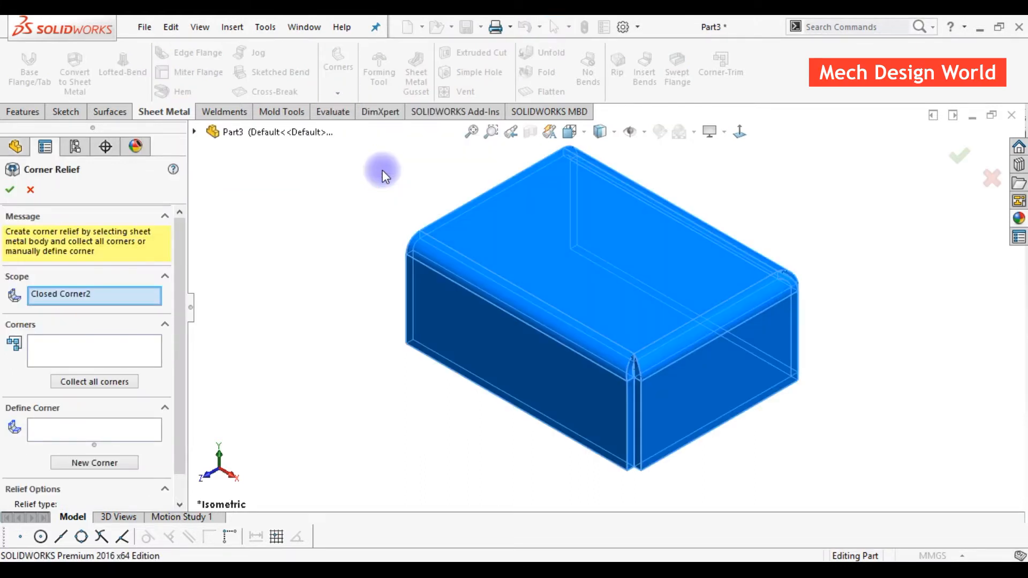
pyautogui.click(122, 382)
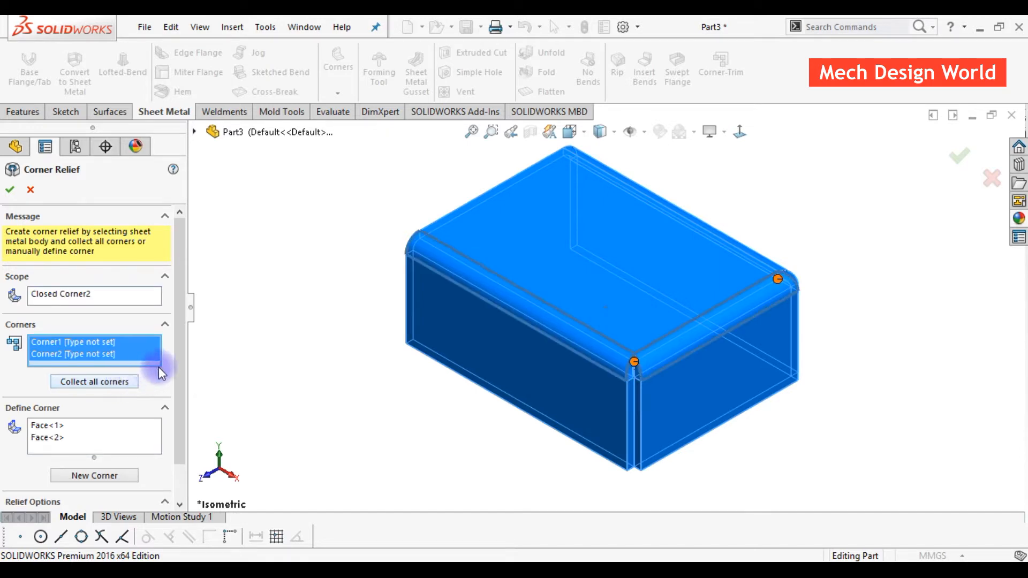
pyautogui.scroll(-2, 178, 361)
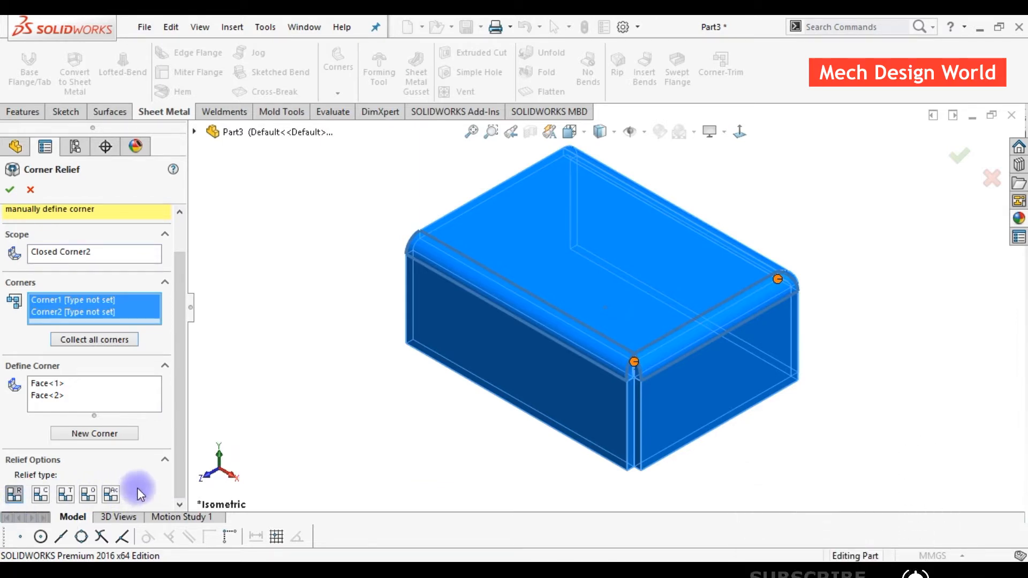
pyautogui.moveTo(180, 418); pyautogui.dragTo(179, 467)
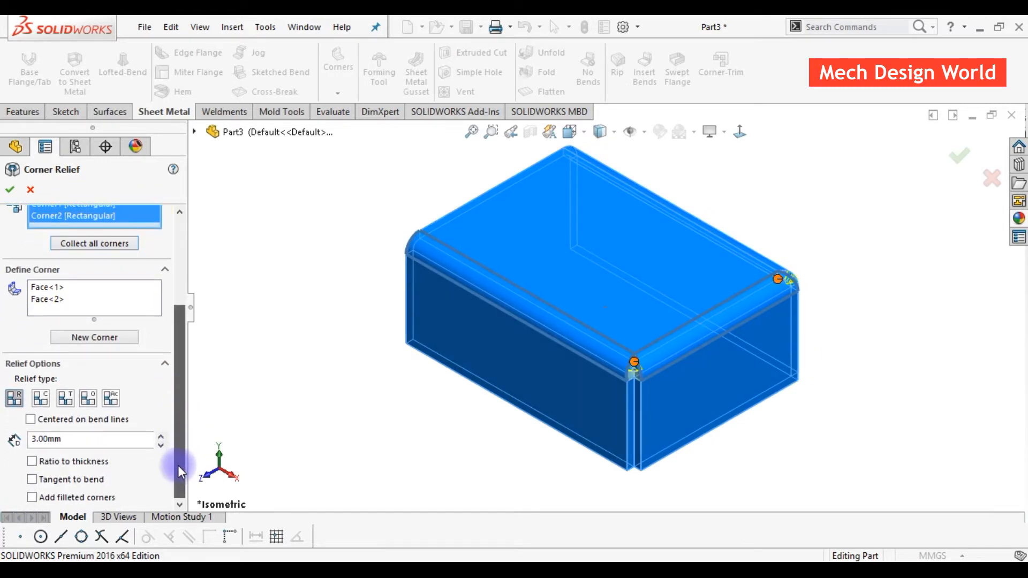
pyautogui.doubleClick(68, 439)
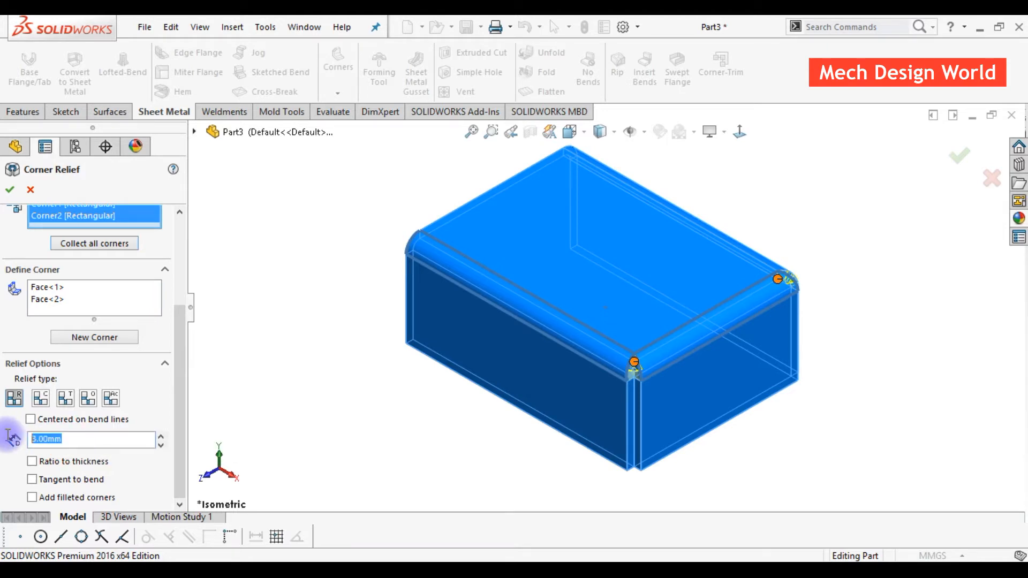
pyautogui.write('10')
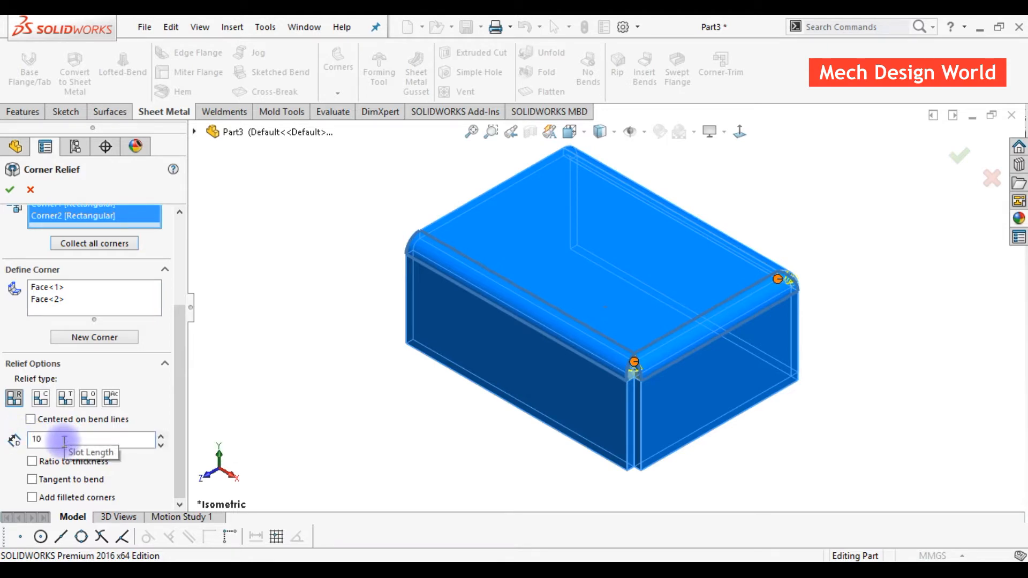
pyautogui.press('Return')
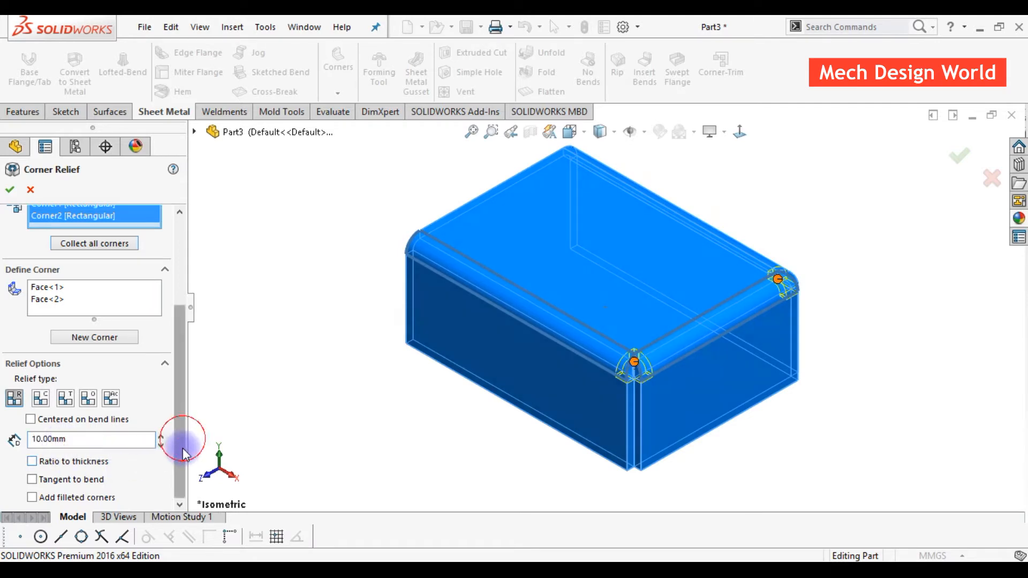
# Add filleted corners with a 1 mm radius to the rectangular relief and create the feature
pyautogui.click(32, 497)
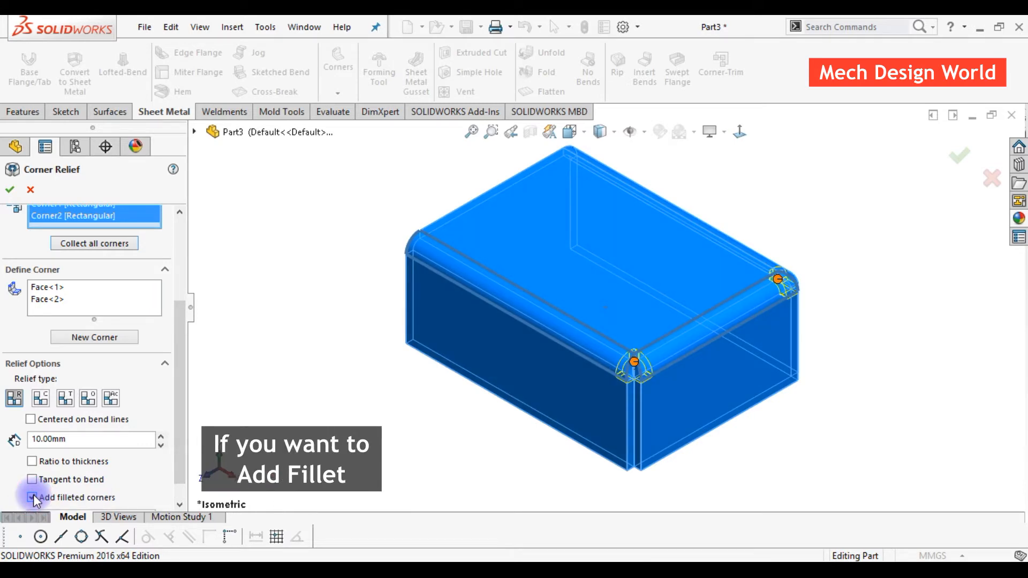
pyautogui.scroll(-1, 178, 455)
pyautogui.moveTo(64, 492); pyautogui.dragTo(29, 493)
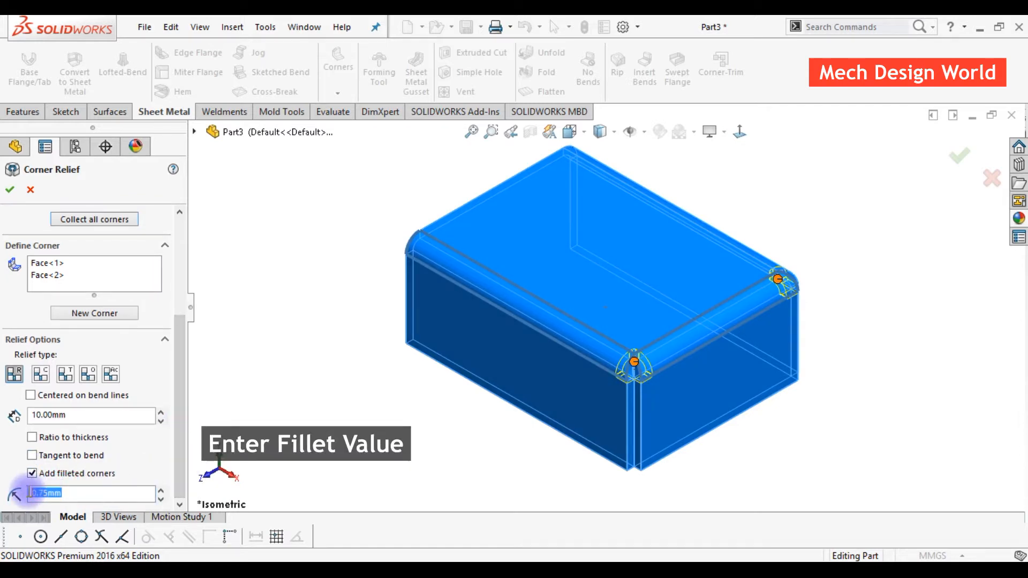
pyautogui.press('BackSpace')
pyautogui.write('1')
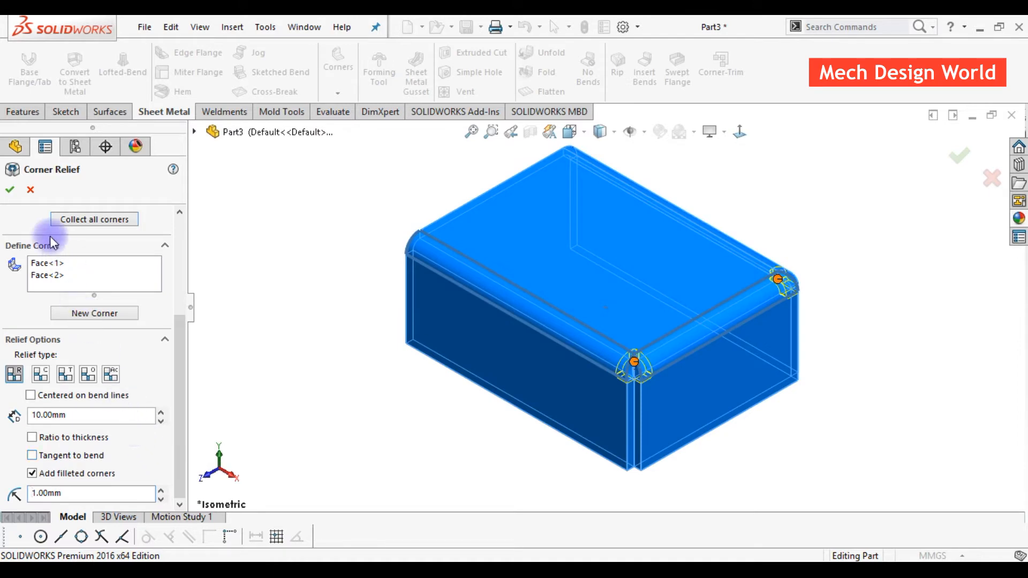
pyautogui.click(14, 195)
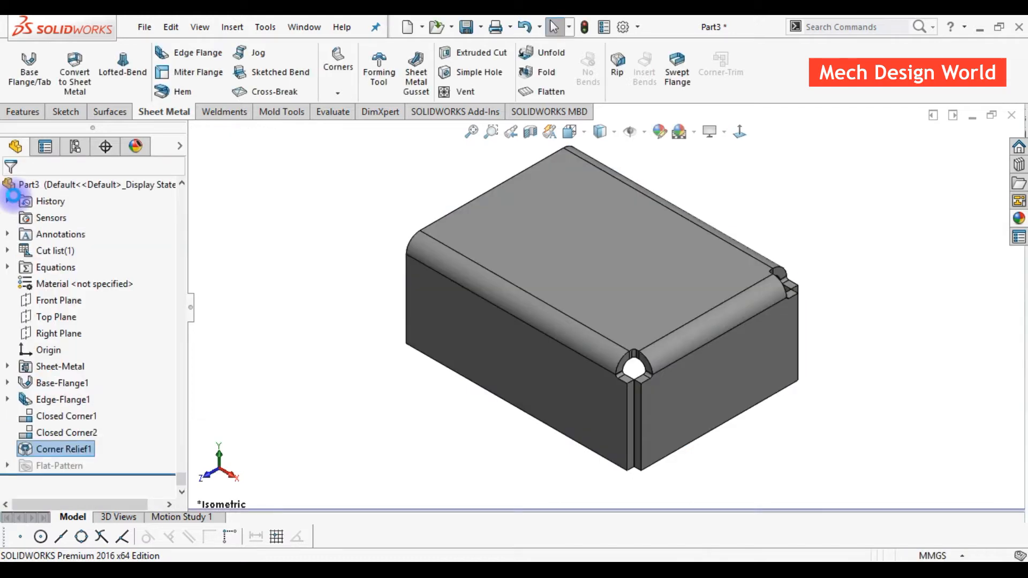
# Examine the rectangular corner reliefs up close and face-on in the flattened part, and return to the folded isometric view
pyautogui.scroll(-5, 664, 374)
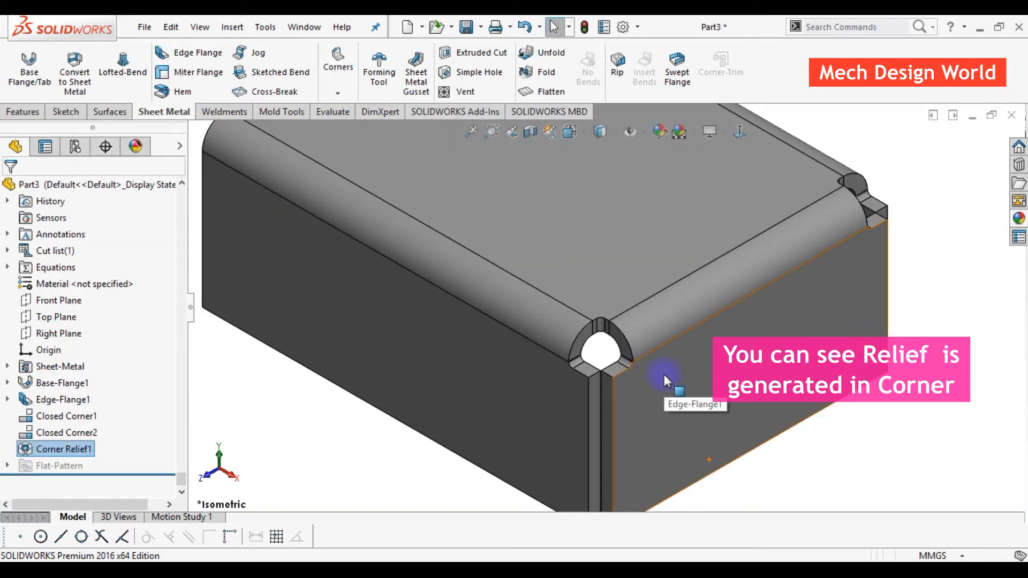
pyautogui.click(796, 447)
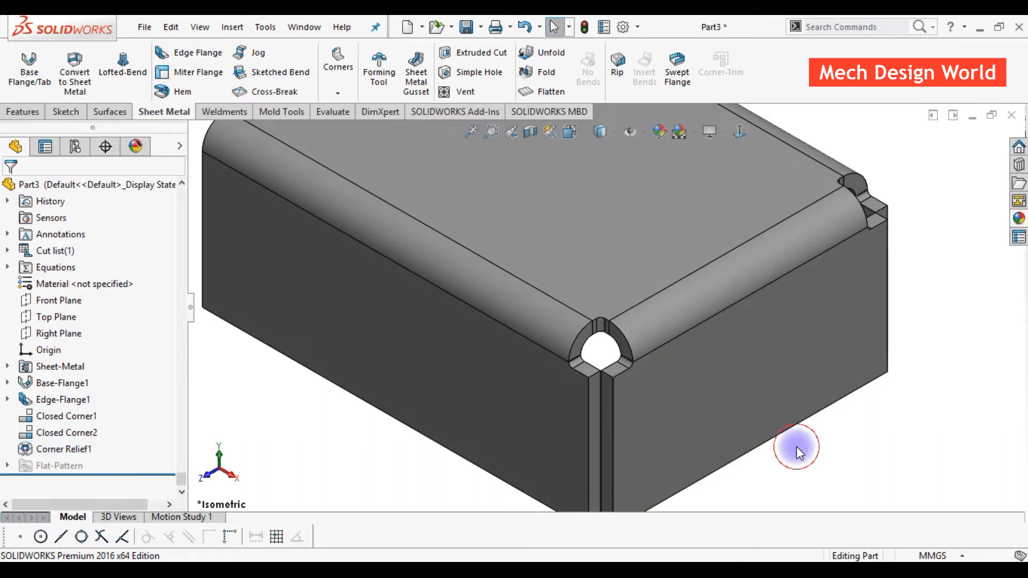
pyautogui.click(565, 95)
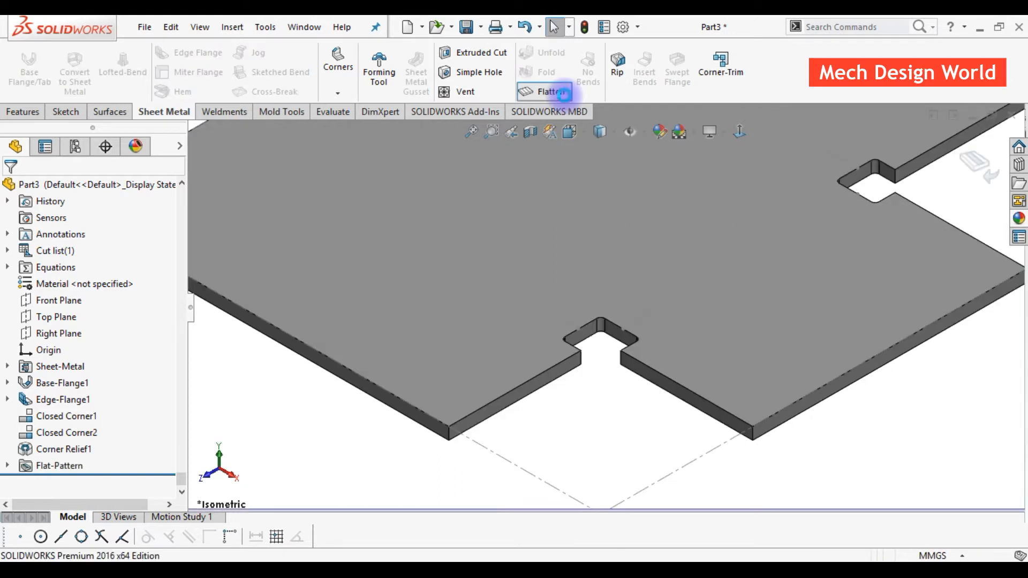
pyautogui.click(601, 272)
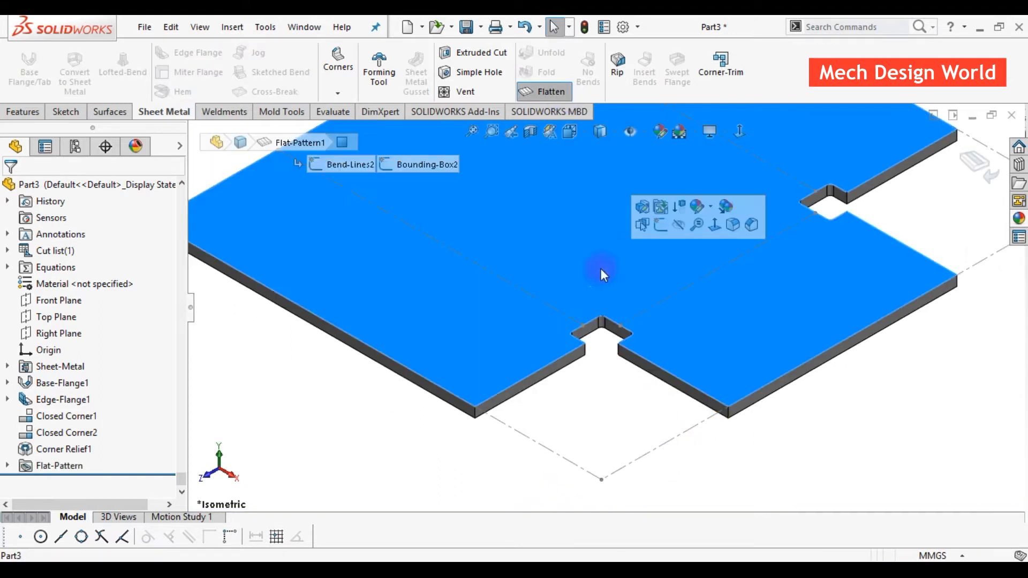
pyautogui.click(740, 132)
pyautogui.click(710, 433)
pyautogui.scroll(-5, 691, 401)
pyautogui.scroll(-1, 674, 377)
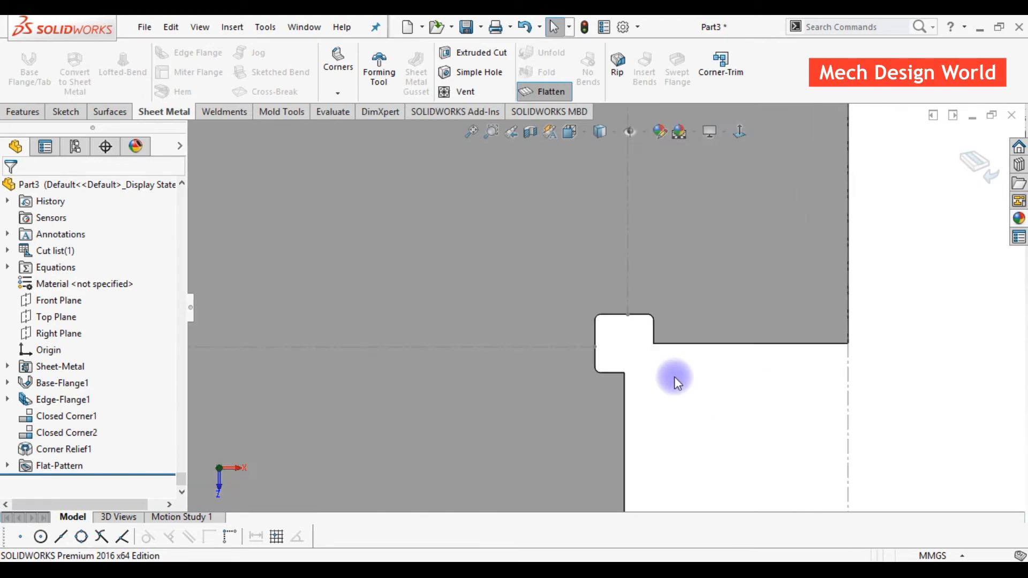
pyautogui.scroll(-1, 673, 377)
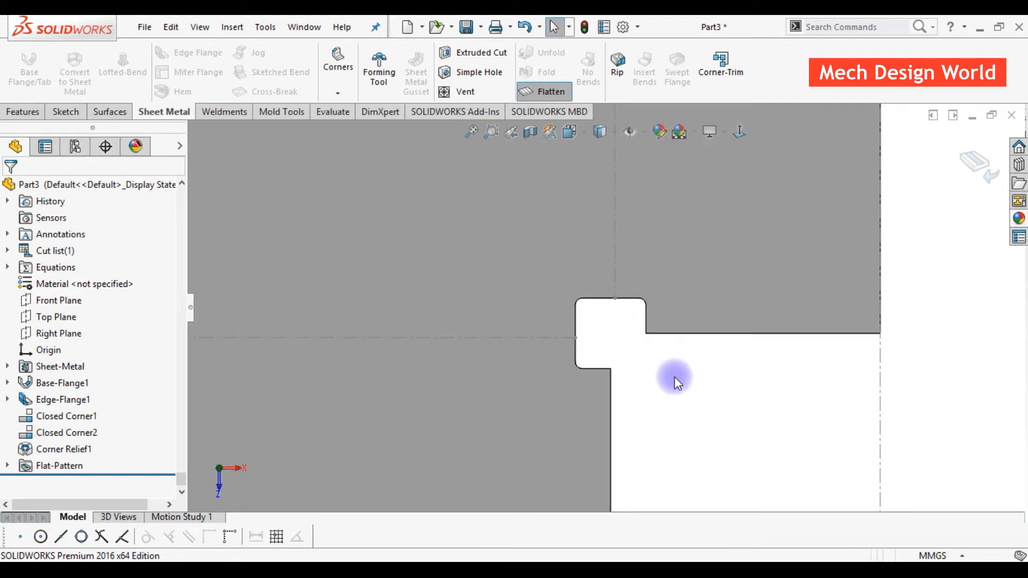
pyautogui.press('f')
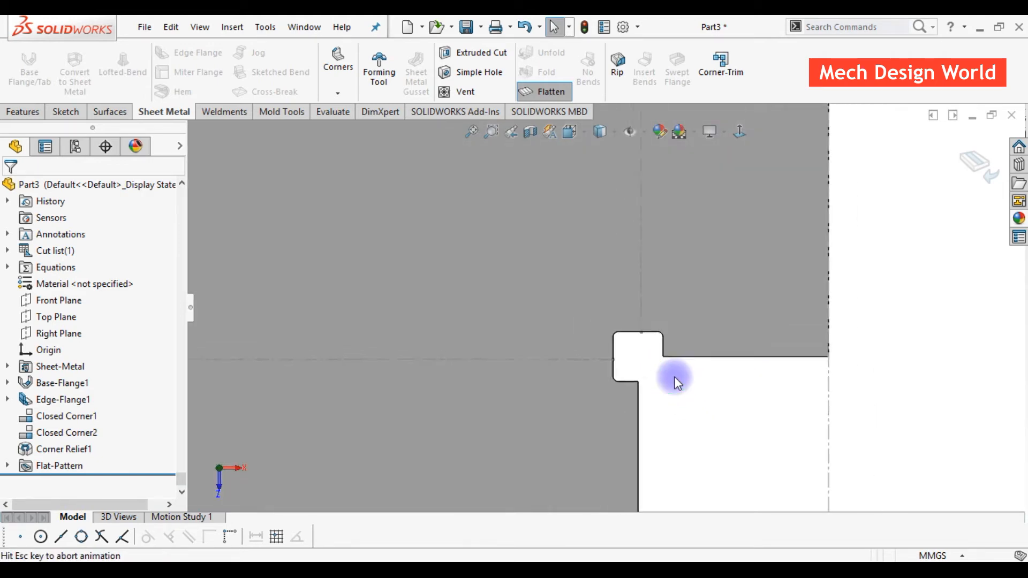
pyautogui.click(545, 90)
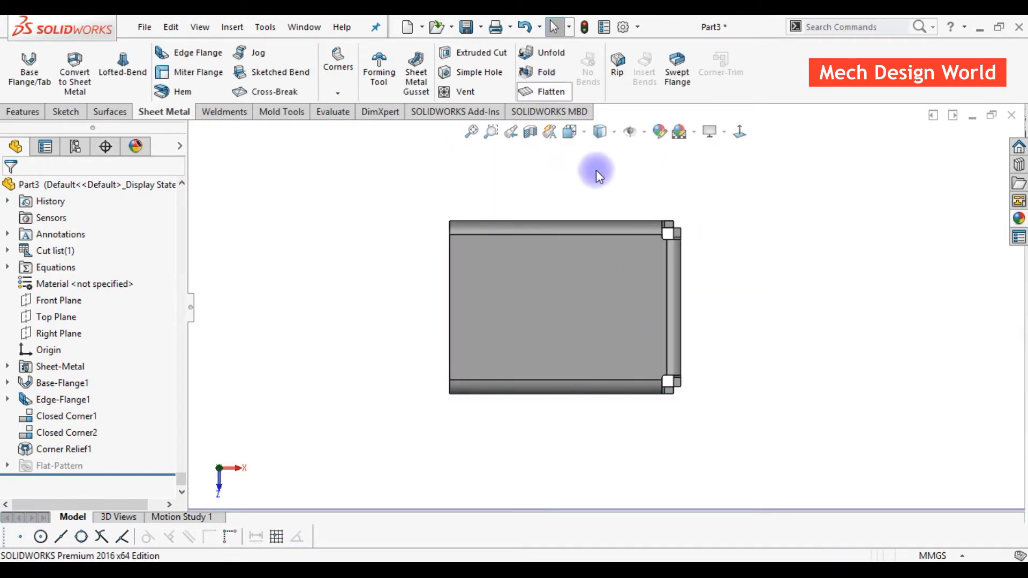
pyautogui.hotkey('ctrl', '7')
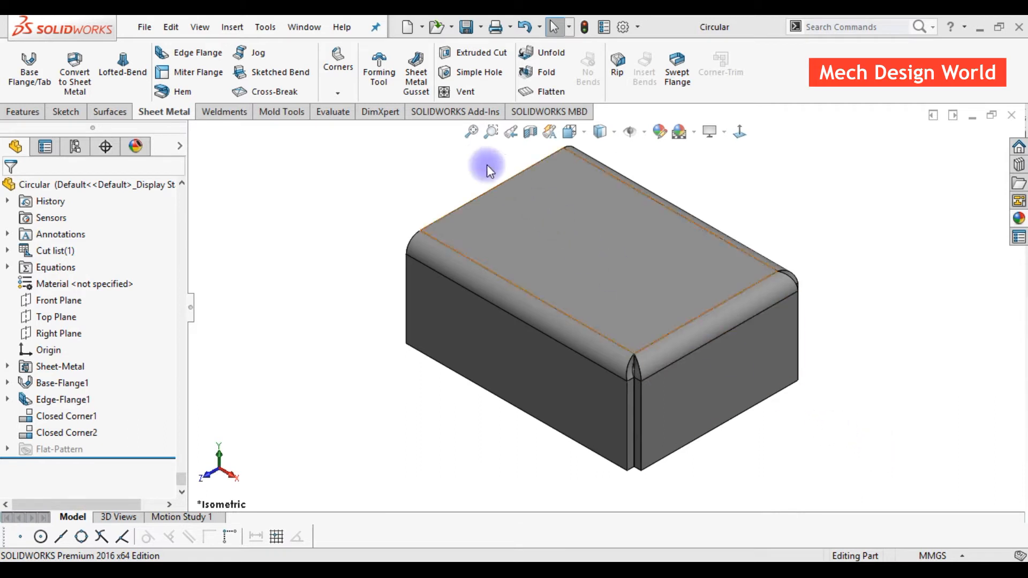
# Start a Corner Relief in the Circular part, collect all corners, and choose the circular relief type
pyautogui.click(337, 96)
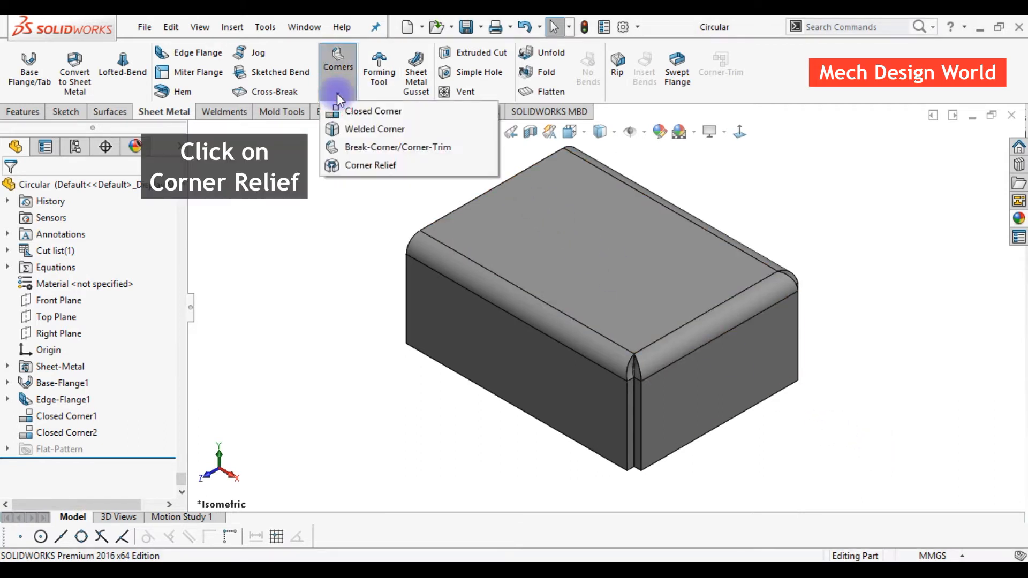
pyautogui.click(346, 163)
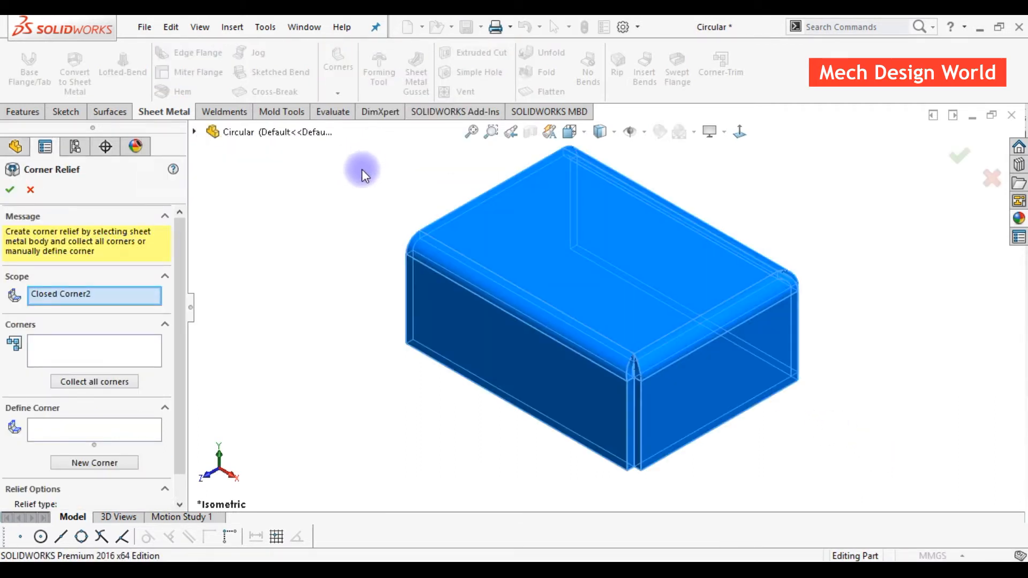
pyautogui.click(128, 380)
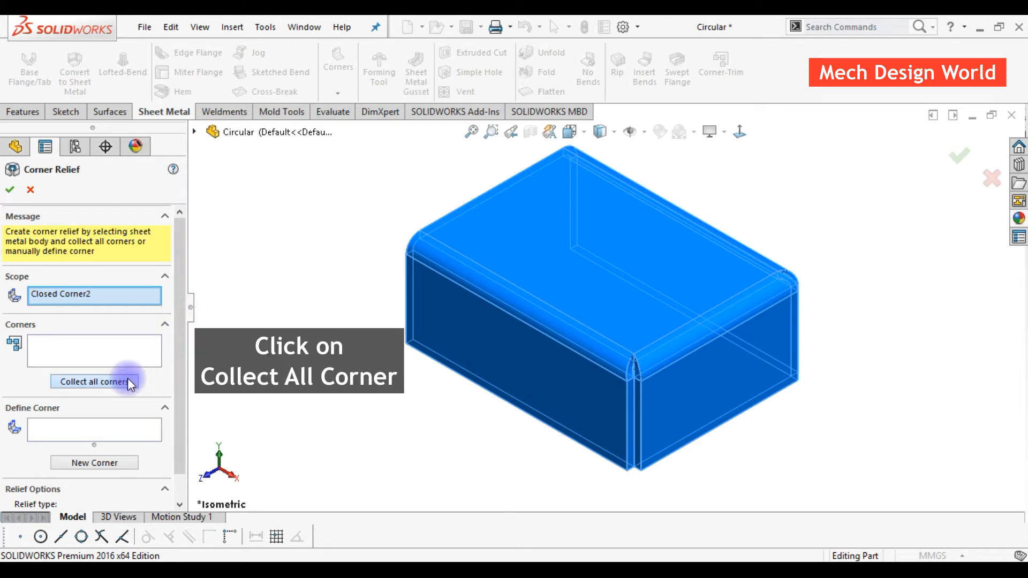
pyautogui.click(179, 350)
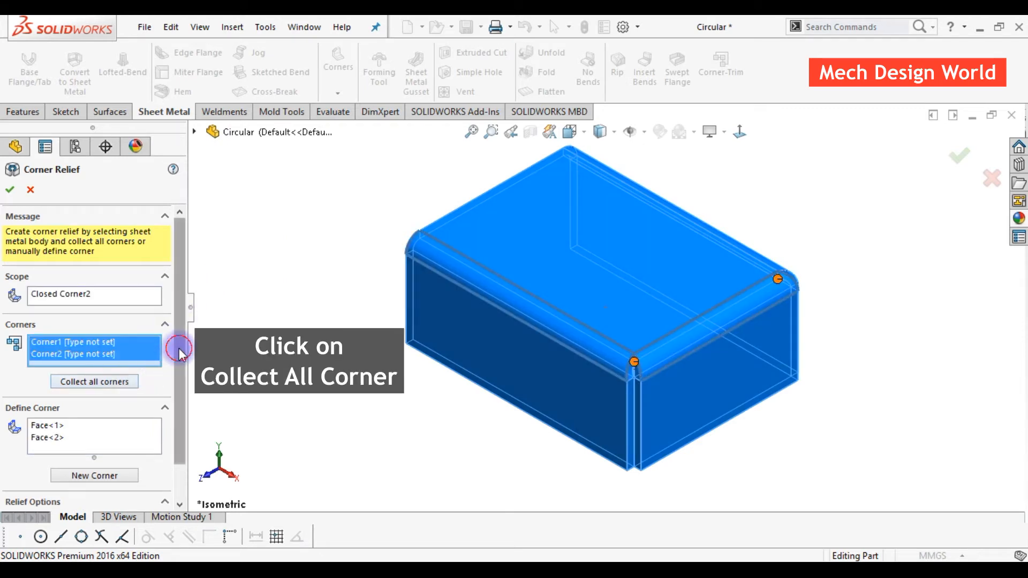
pyautogui.moveTo(179, 349); pyautogui.dragTo(176, 391)
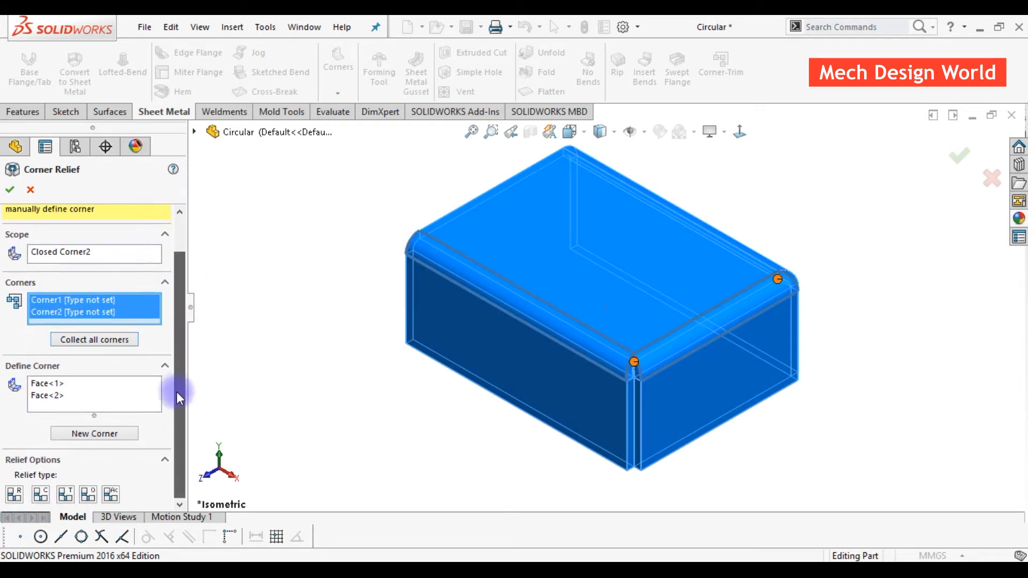
pyautogui.click(40, 496)
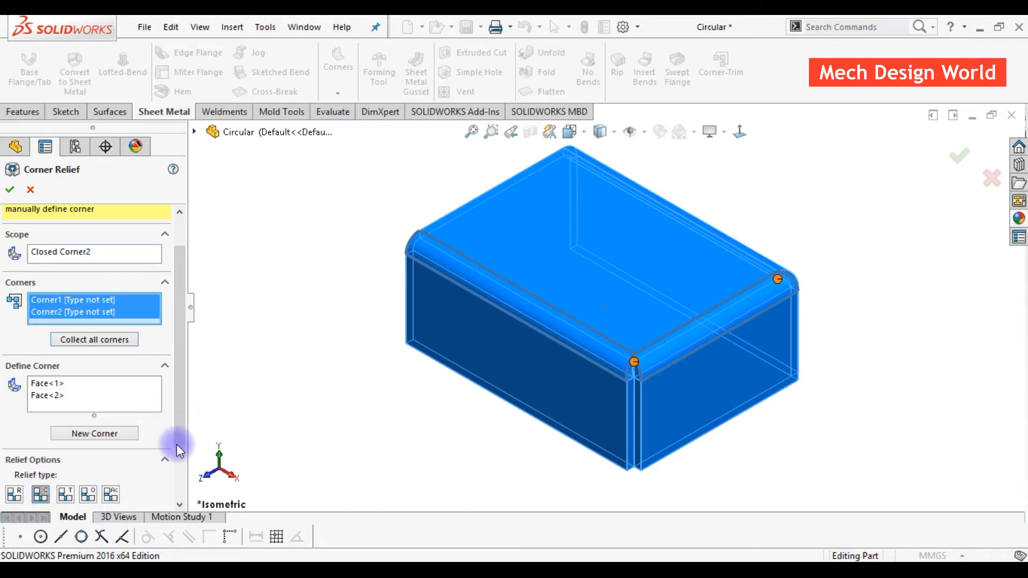
# Set the circular relief size to 6 mm, center it on the bend lines, and create the feature
pyautogui.scroll(-3, 175, 452)
pyautogui.scroll(-1, 166, 461)
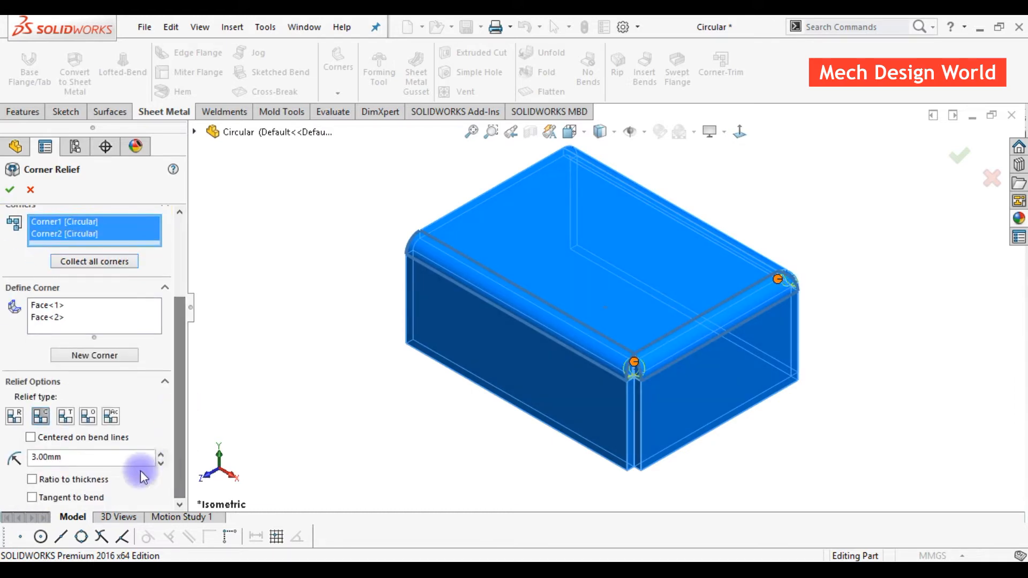
pyautogui.doubleClick(74, 458)
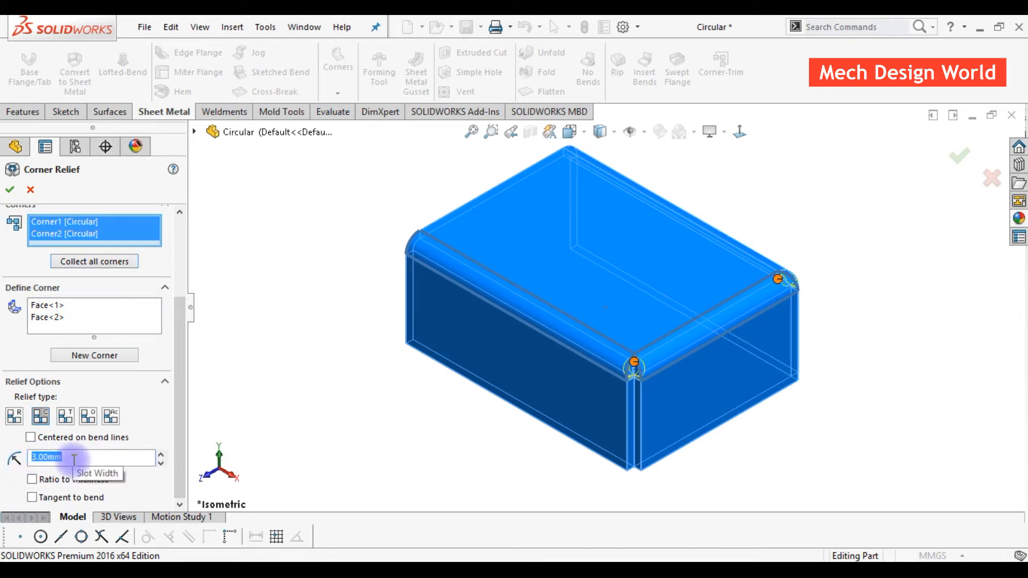
pyautogui.write('6')
pyautogui.press('Return')
pyautogui.click(177, 427)
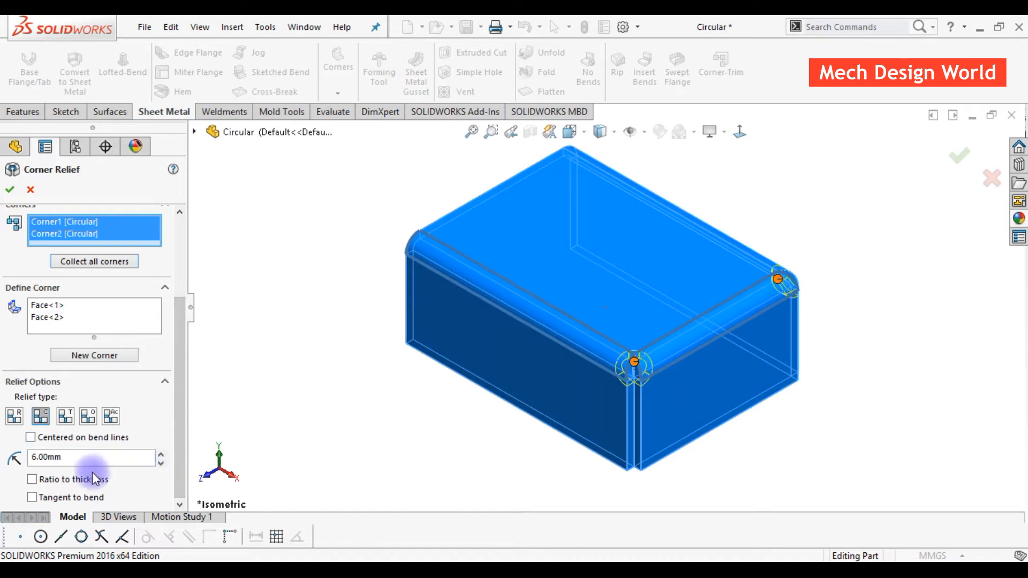
pyautogui.click(31, 438)
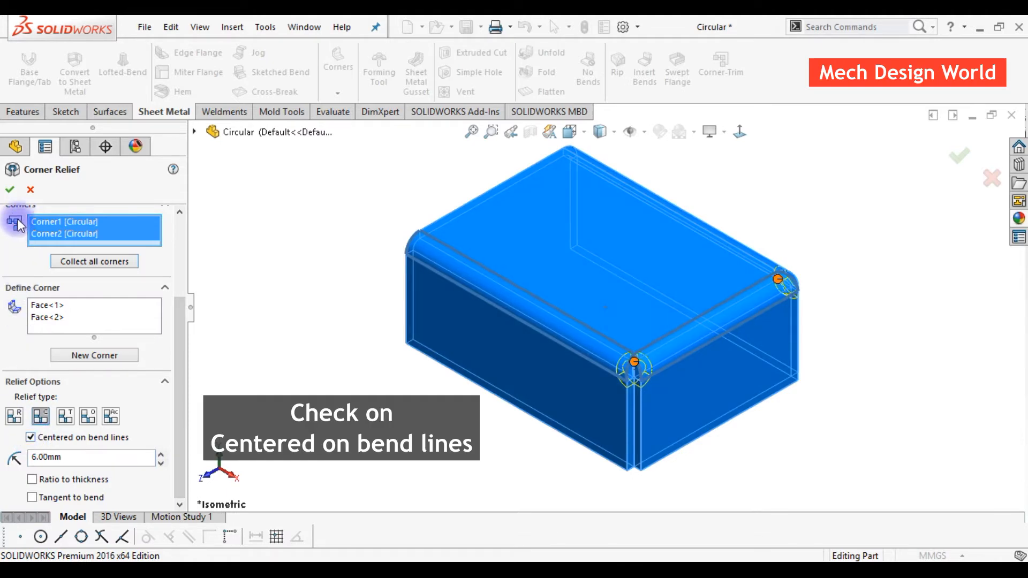
pyautogui.click(10, 189)
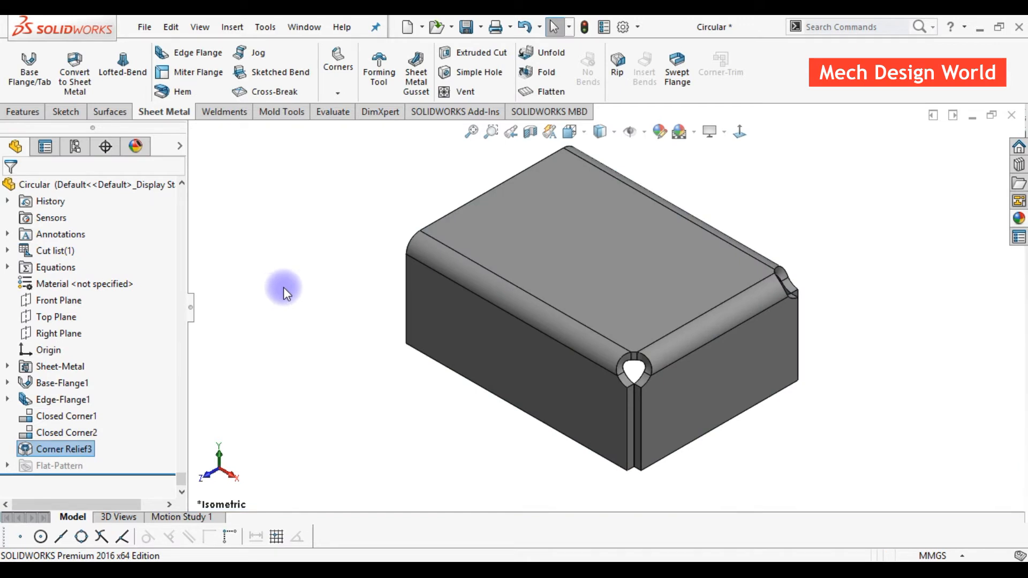
# Flatten the part to examine the circular corner reliefs up close, and fold it back
pyautogui.click(525, 90)
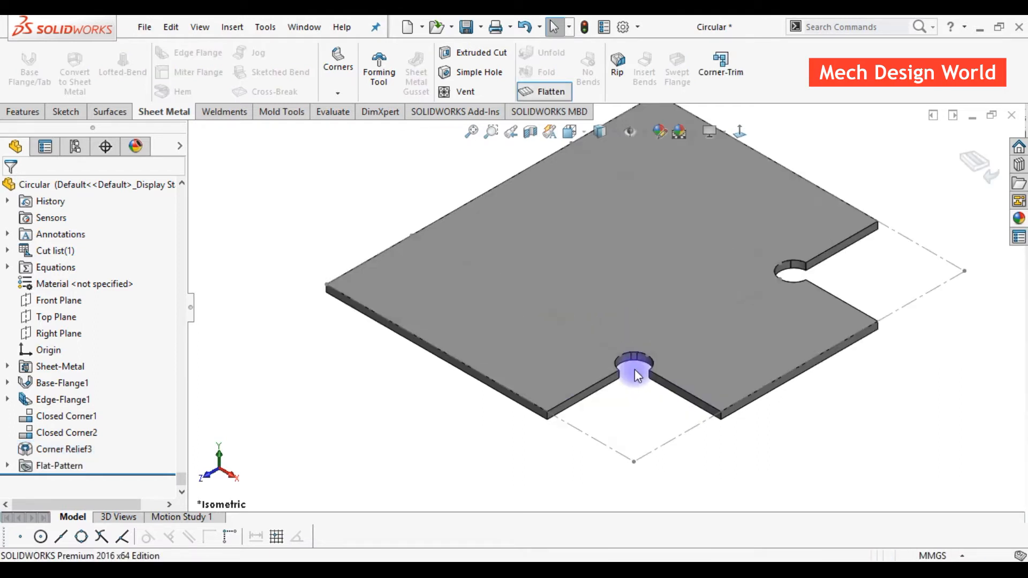
pyautogui.scroll(-5, 634, 368)
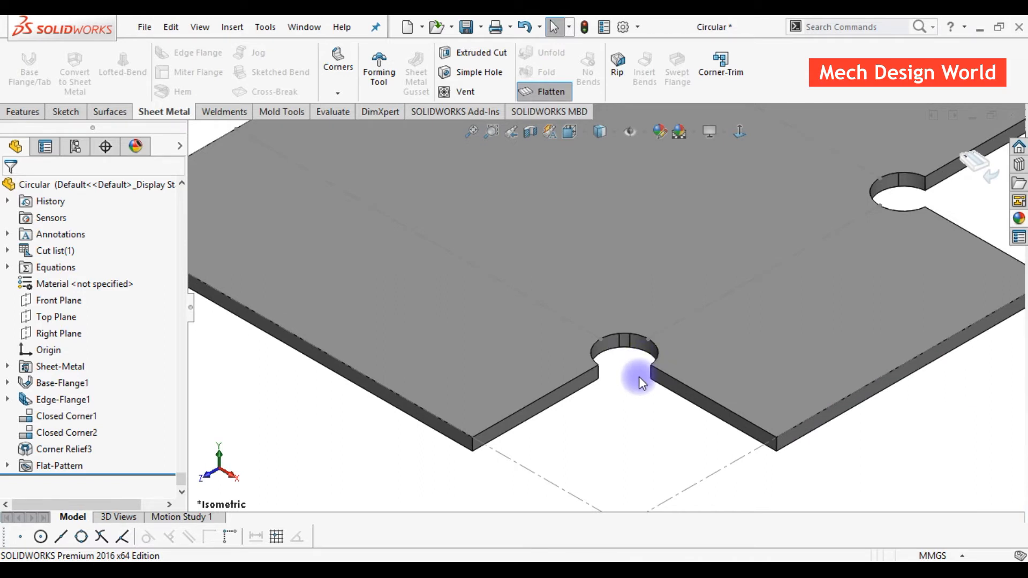
pyautogui.click(555, 87)
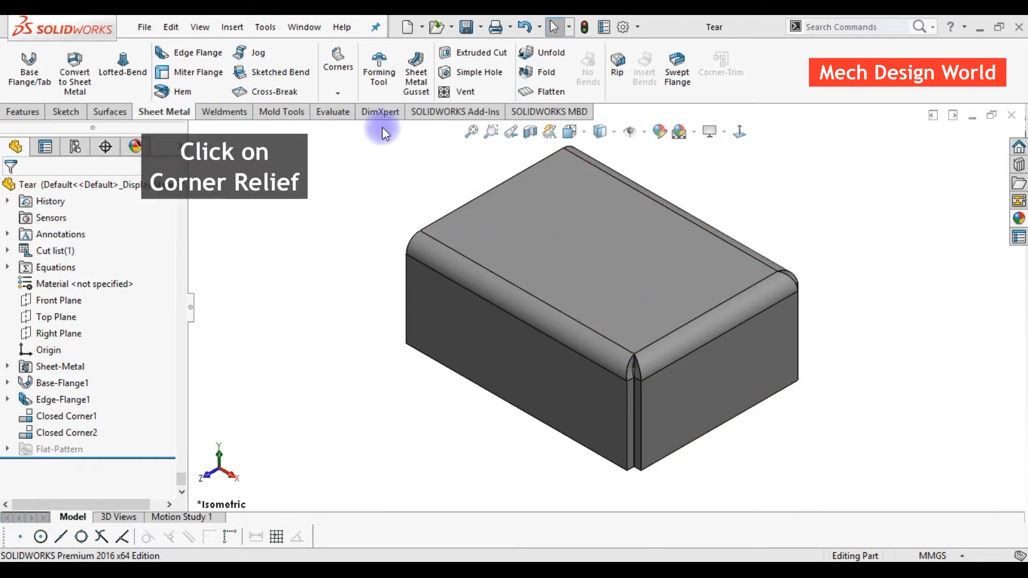
# Create a Corner Relief of the tear type on all collected corners of the Tear part
pyautogui.click(333, 91)
pyautogui.click(333, 165)
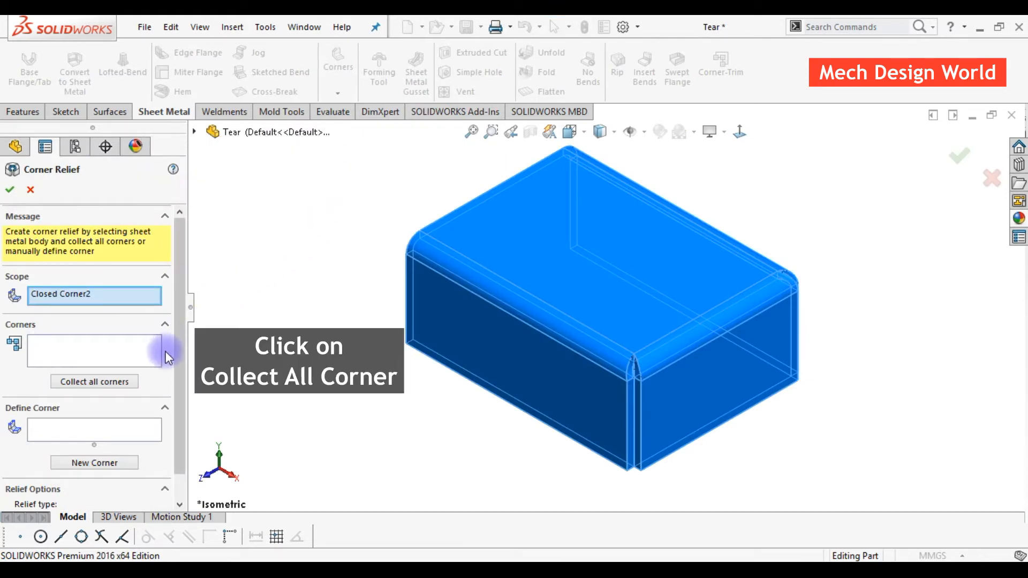
pyautogui.click(133, 383)
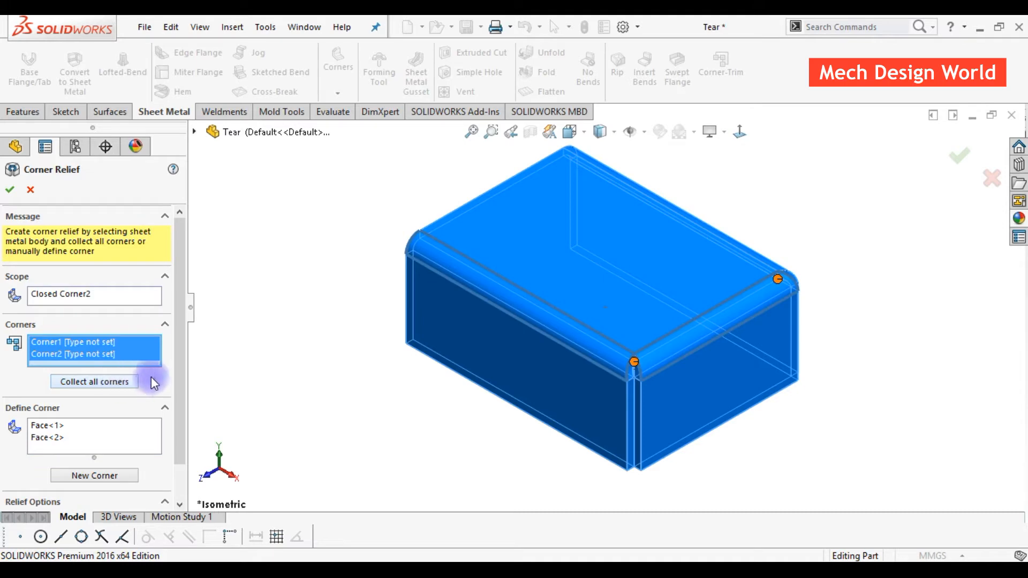
pyautogui.scroll(-3, 179, 381)
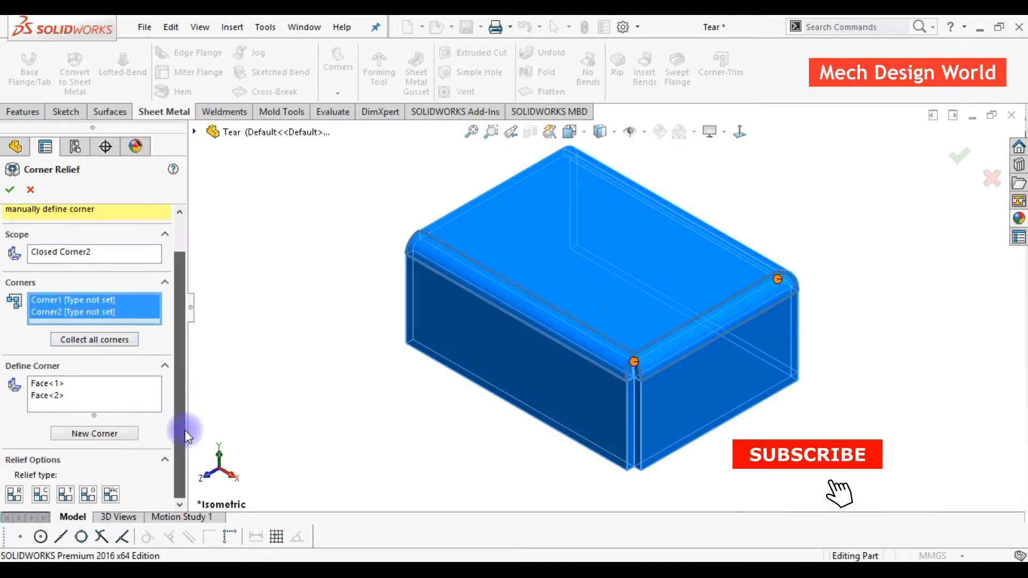
pyautogui.click(70, 498)
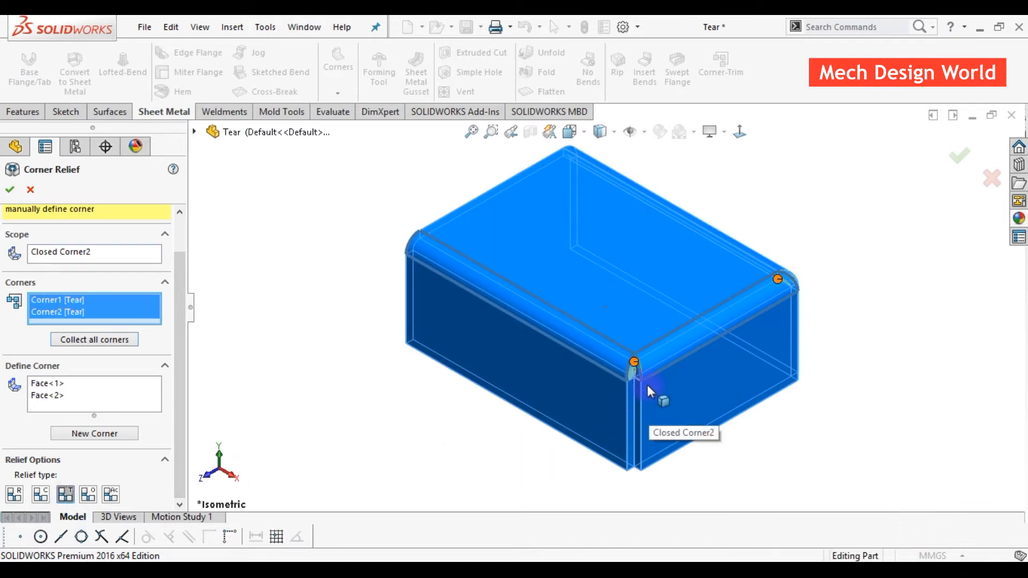
pyautogui.scroll(-3, 621, 345)
pyautogui.scroll(-3, 621, 345)
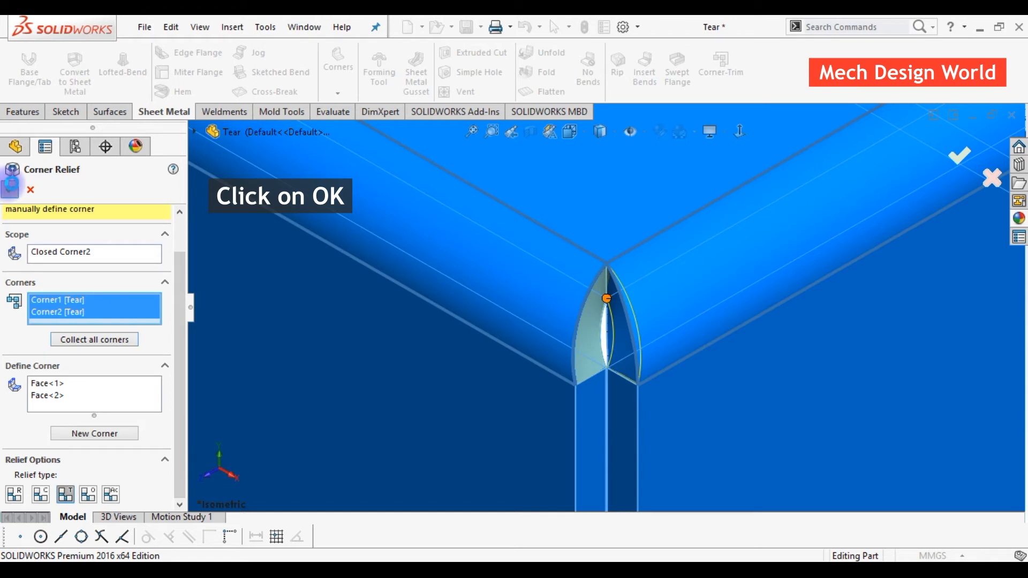
pyautogui.click(11, 184)
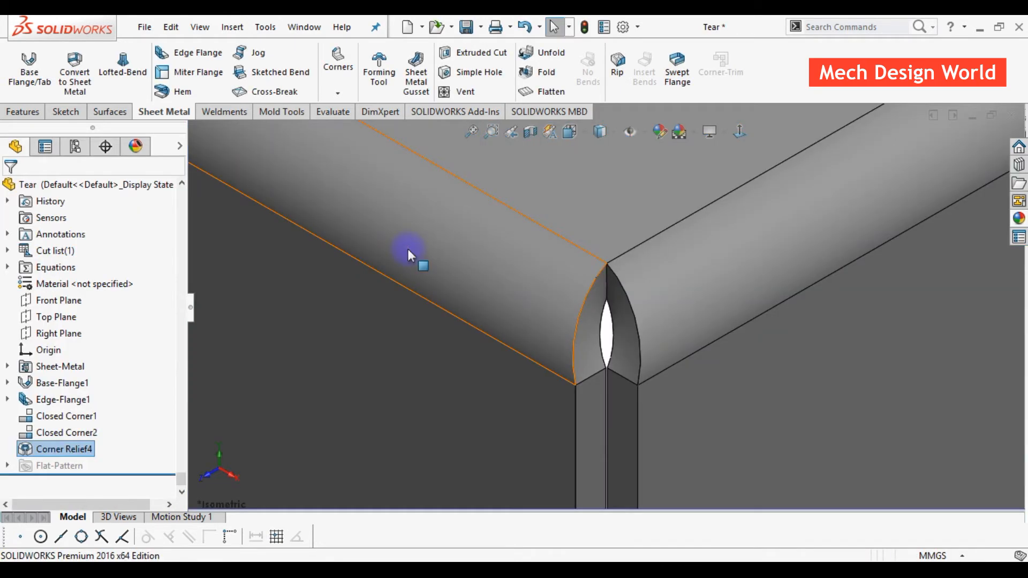
# Flatten the part to examine the tear corner reliefs up close, and fold it back
pyautogui.middleClick(408, 250)
pyautogui.middleClick(408, 250)
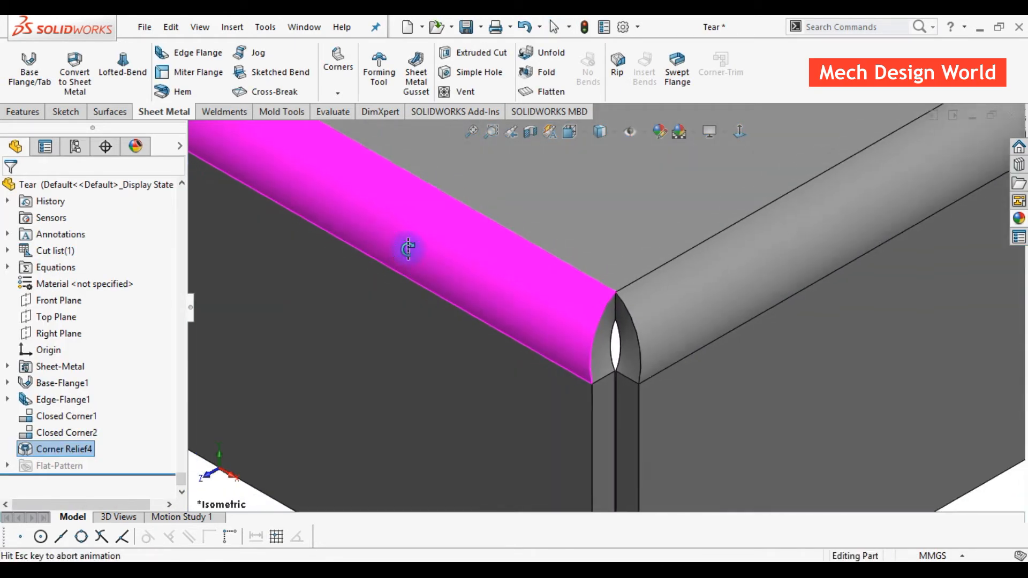
pyautogui.click(429, 415)
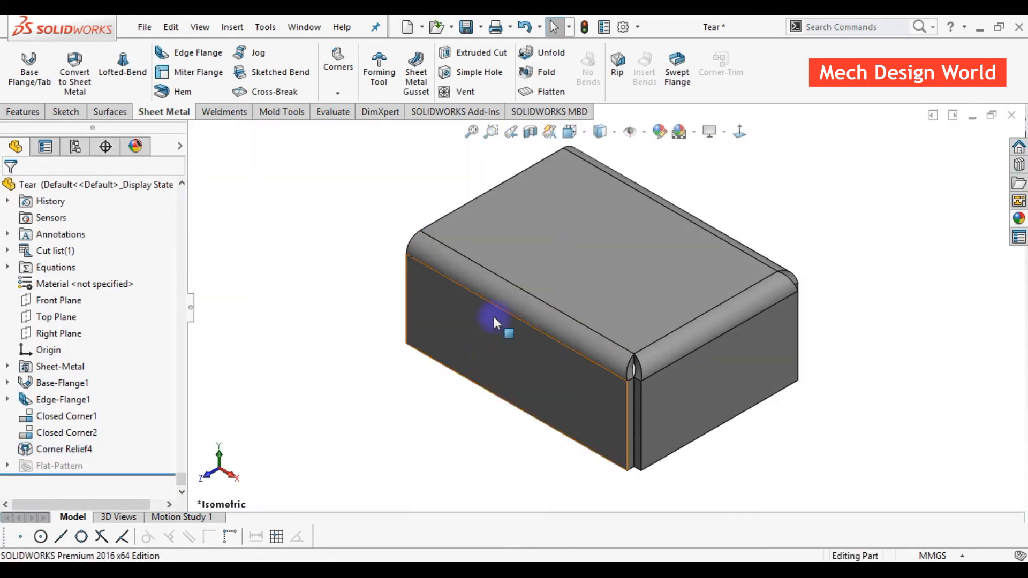
pyautogui.click(552, 90)
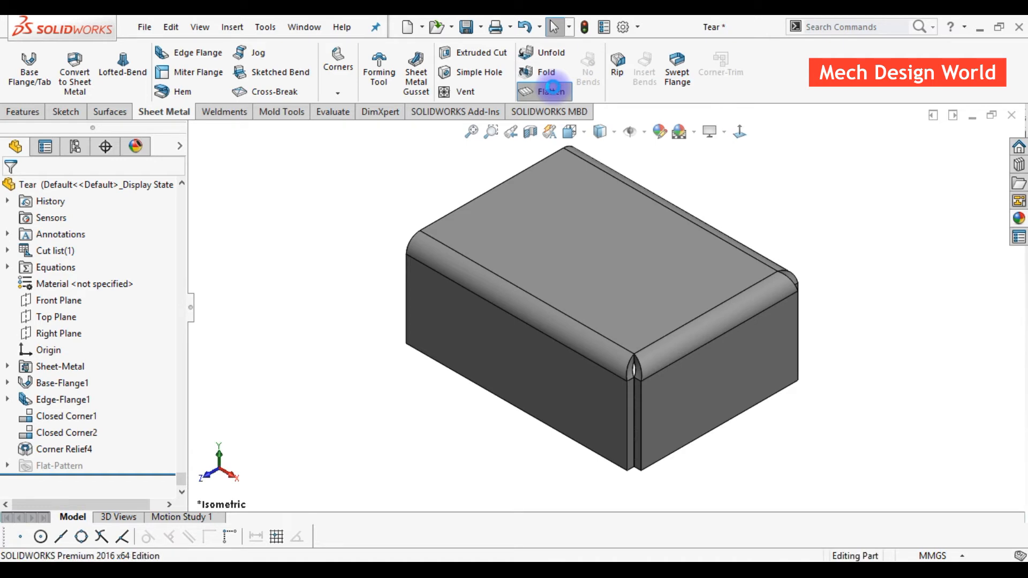
pyautogui.click(554, 89)
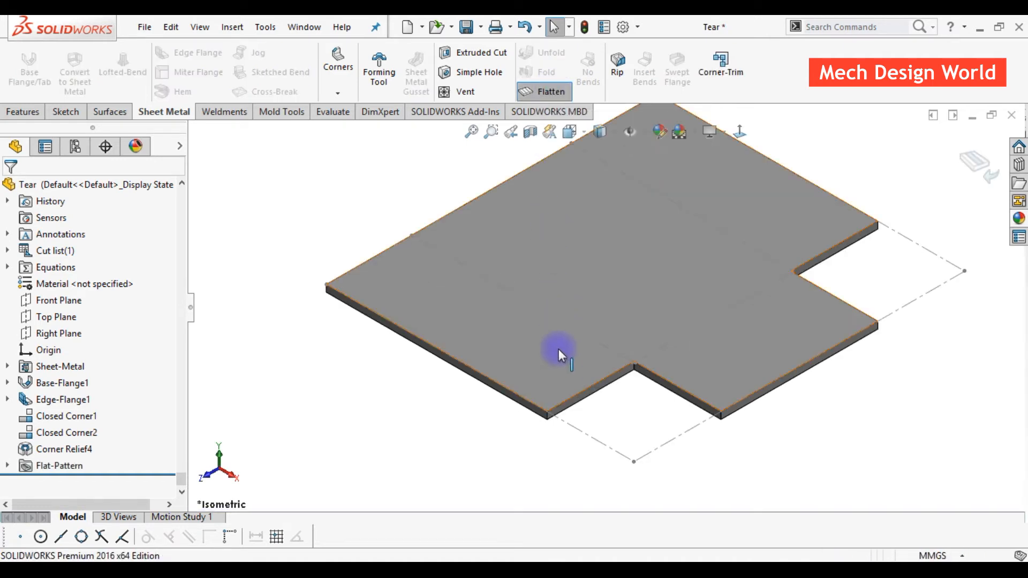
pyautogui.scroll(-5, 634, 378)
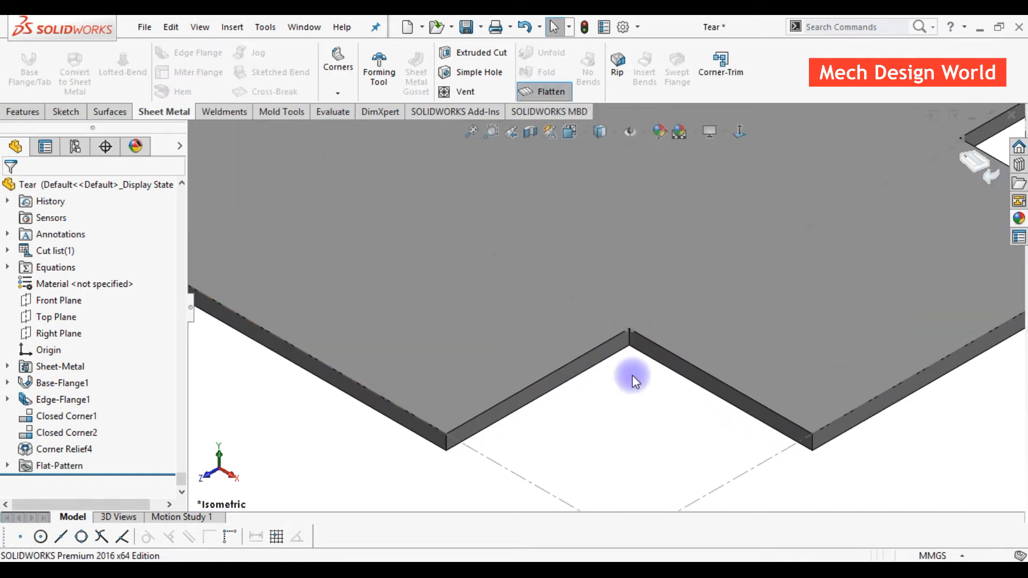
pyautogui.press('f')
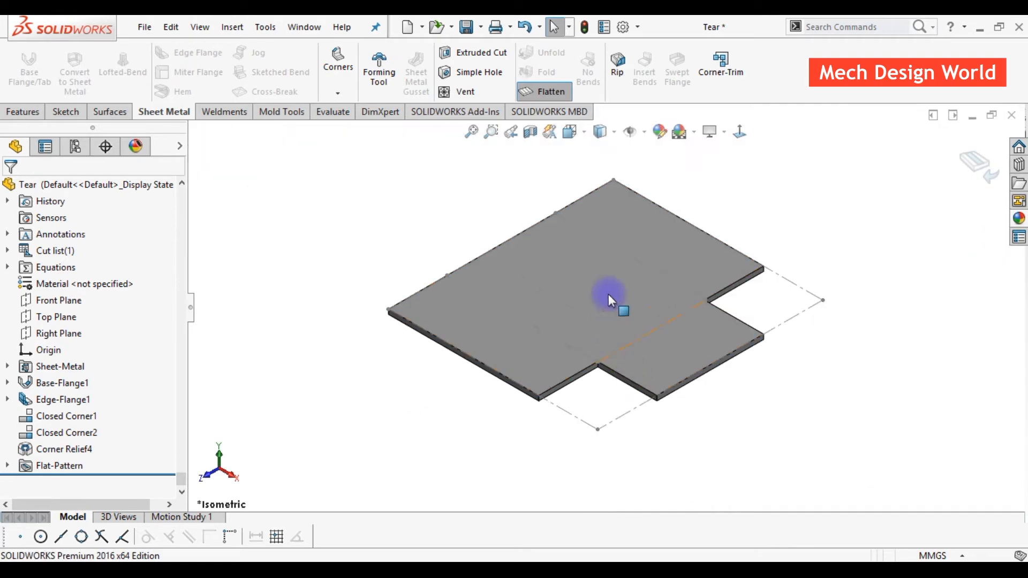
pyautogui.click(564, 92)
pyautogui.click(560, 91)
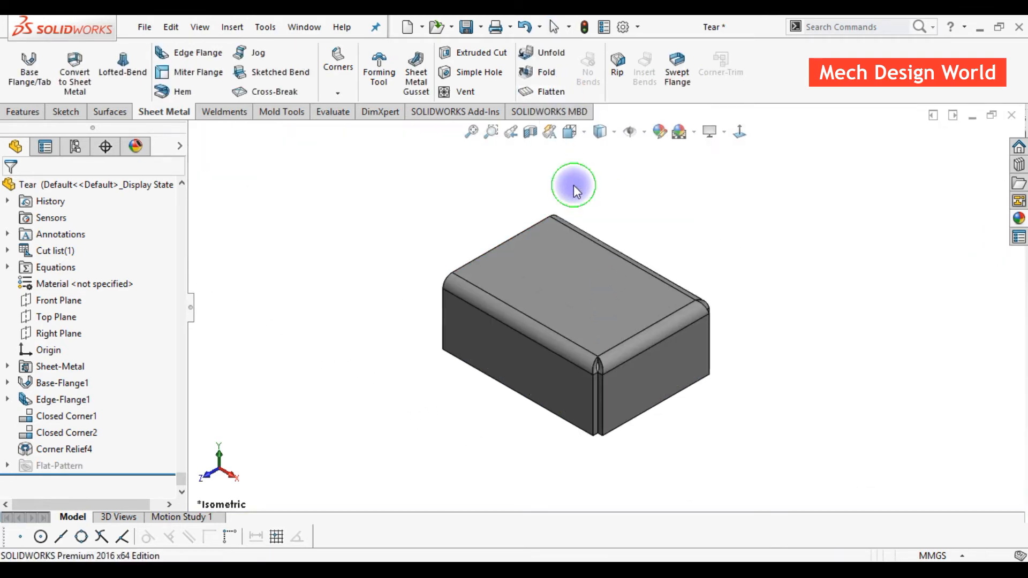
pyautogui.press('f')
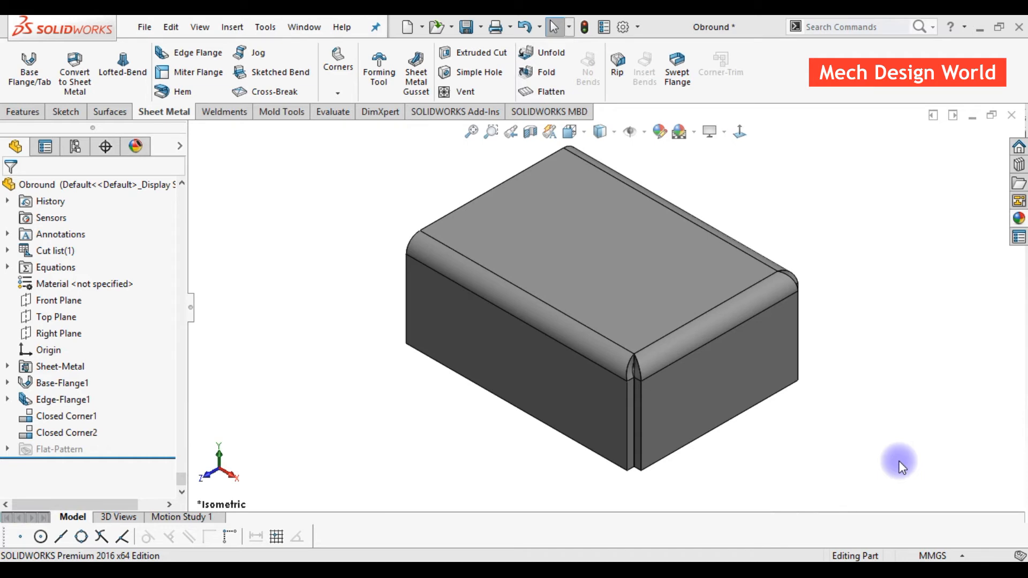
# Start a Corner Relief in the Obround part, collect all corners, and choose the obround relief type
pyautogui.click(346, 95)
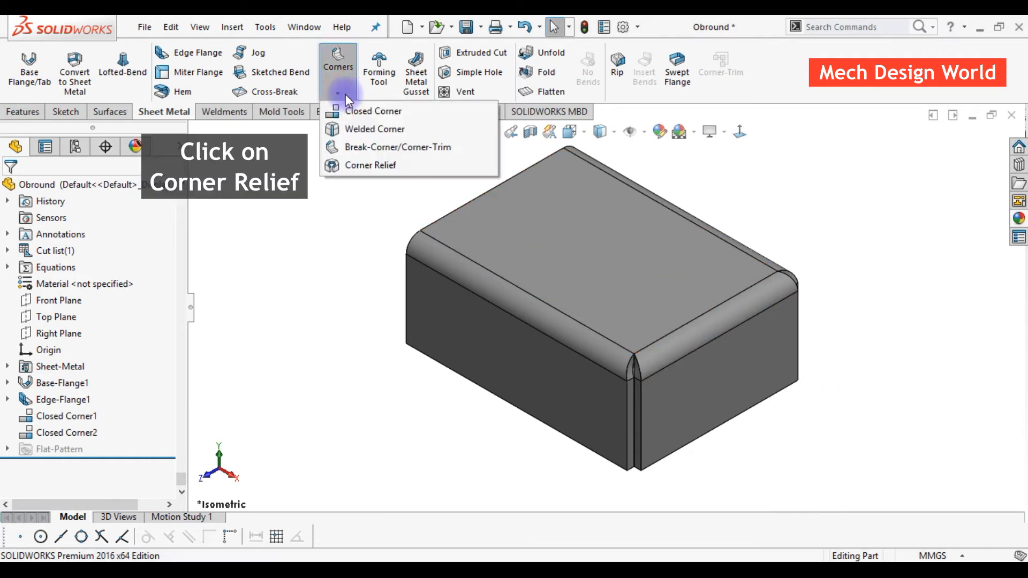
pyautogui.click(356, 166)
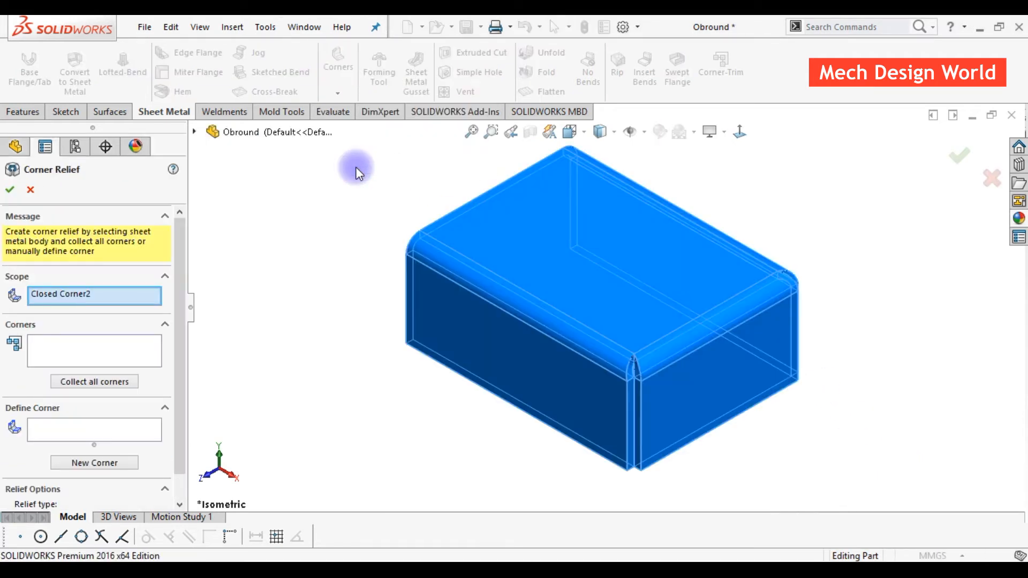
pyautogui.click(116, 383)
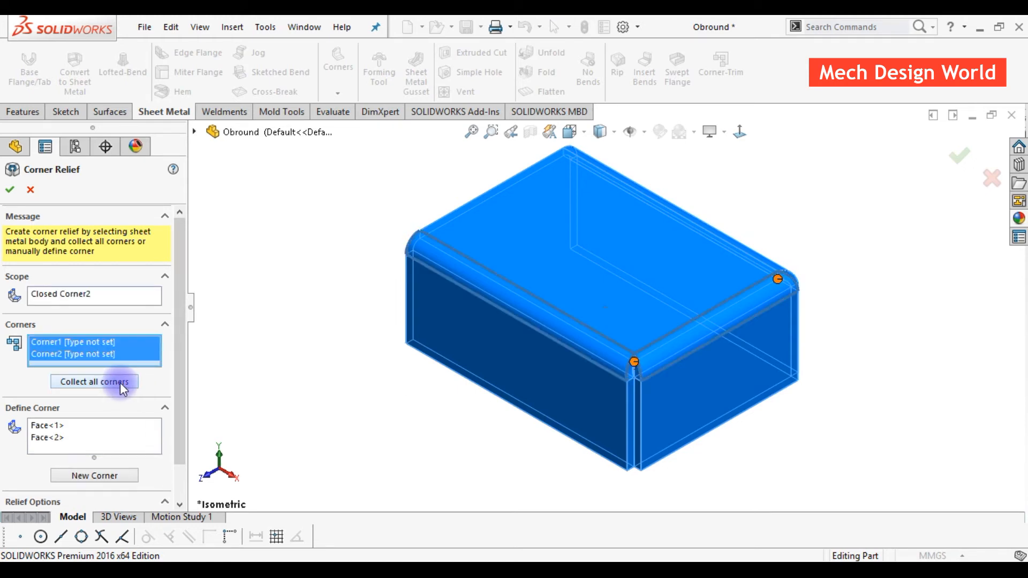
pyautogui.scroll(-2, 178, 375)
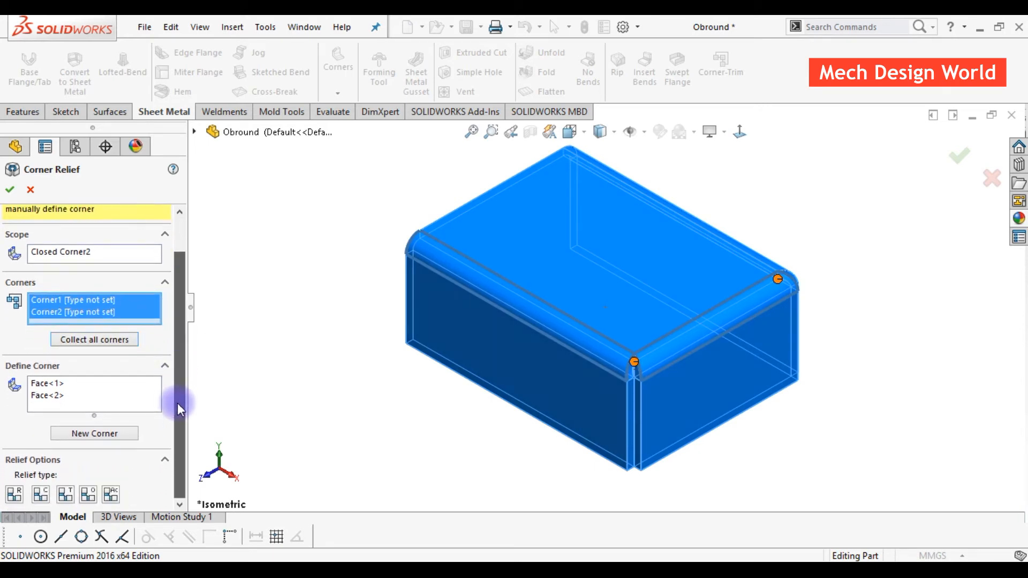
pyautogui.click(92, 496)
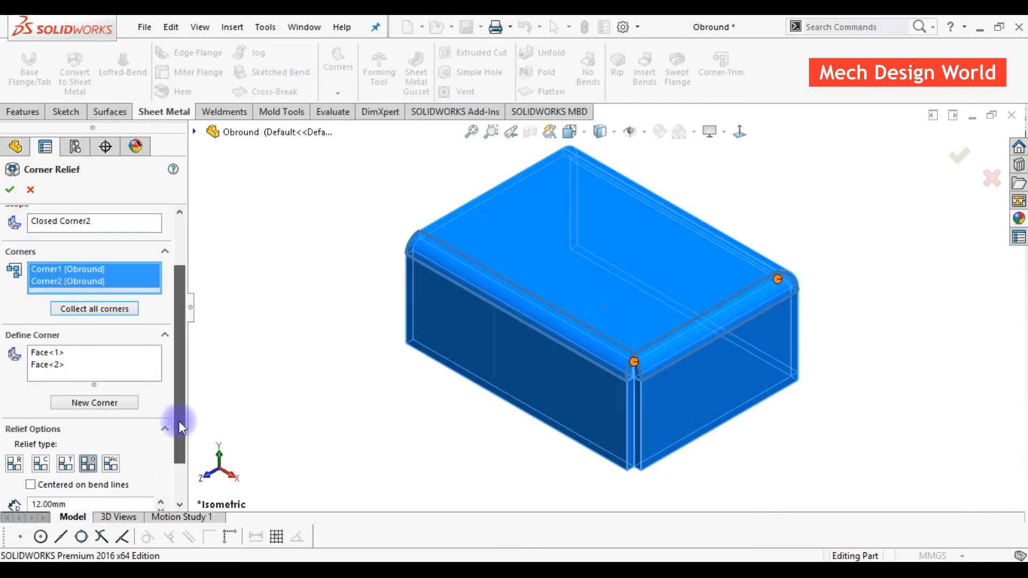
# Set the obround relief's slot length to 15 mm and radius to 6 mm, center it on the bend lines, and create the feature
pyautogui.moveTo(179, 421); pyautogui.dragTo(178, 462)
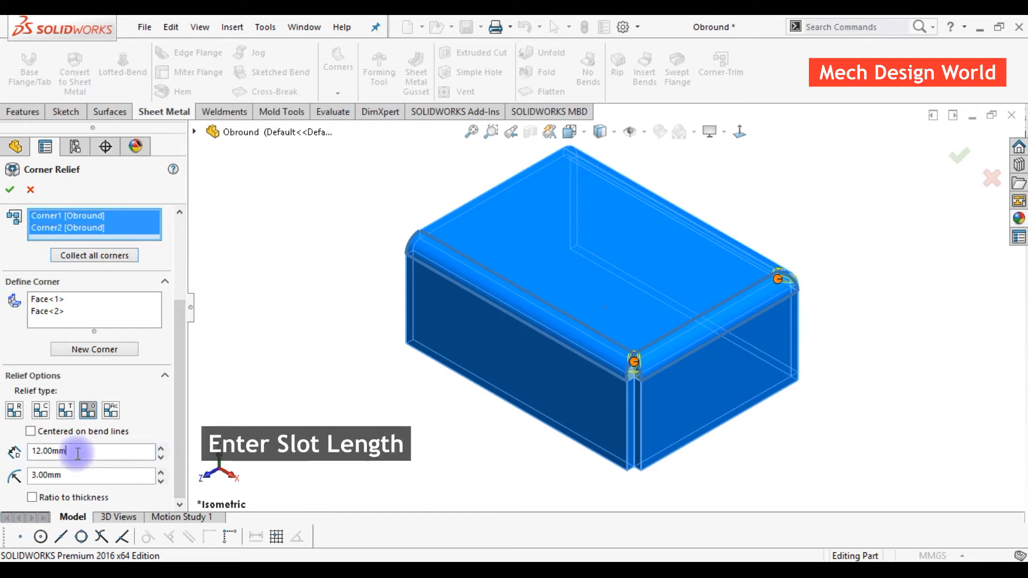
pyautogui.moveTo(69, 451); pyautogui.dragTo(24, 453)
pyautogui.write('15')
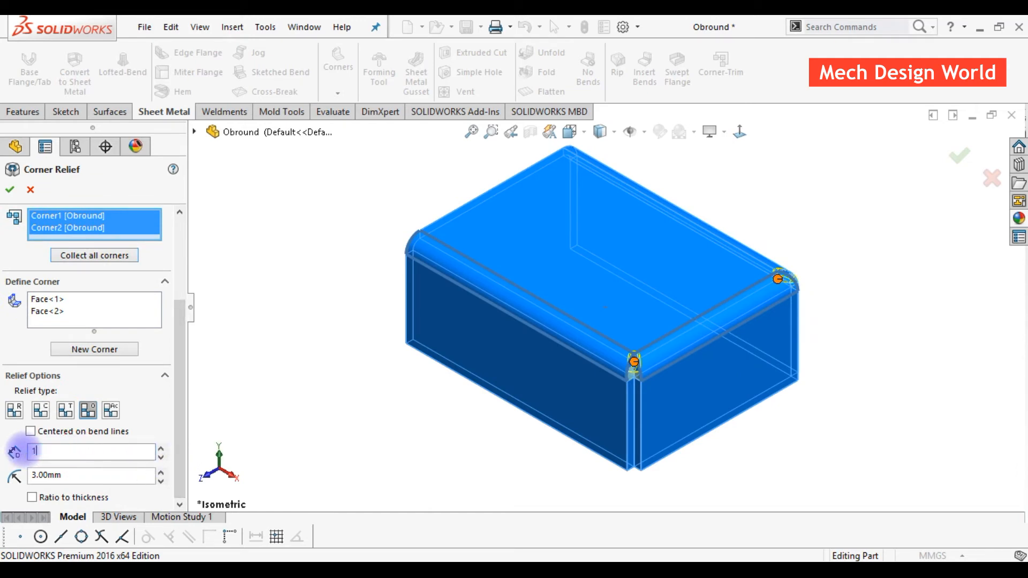
pyautogui.moveTo(67, 475); pyautogui.dragTo(30, 477)
pyautogui.write('6')
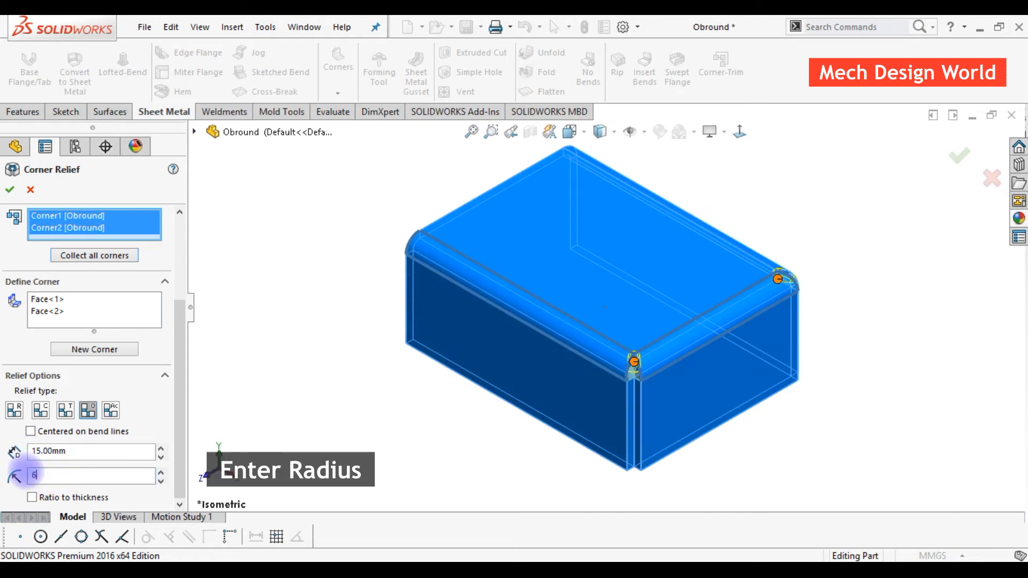
pyautogui.press('Return')
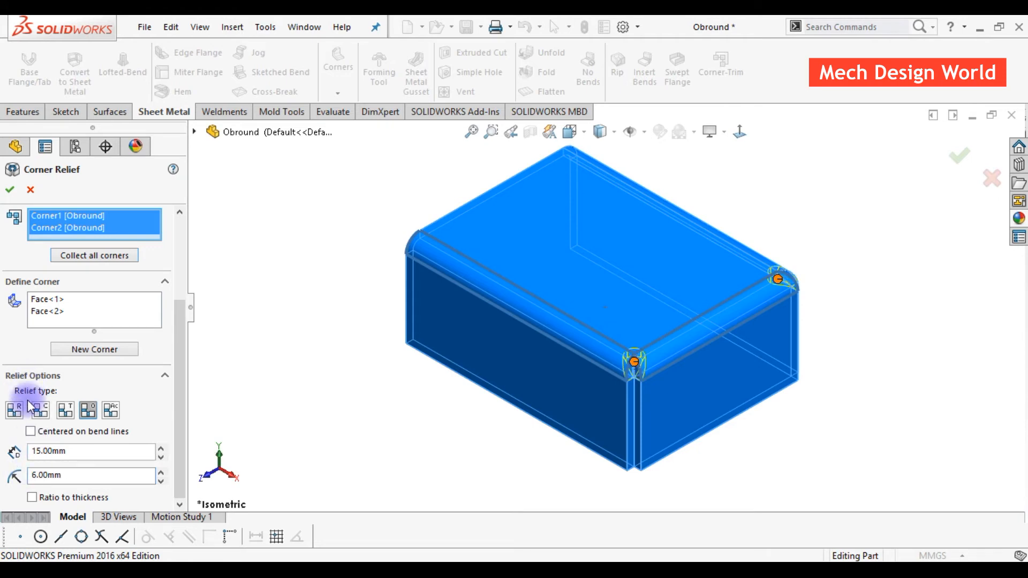
pyautogui.click(30, 431)
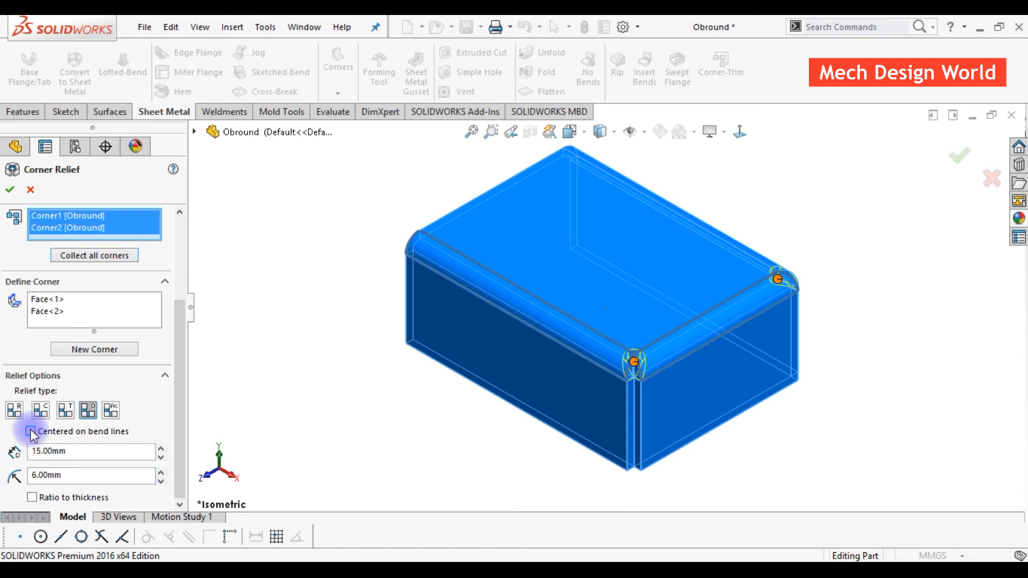
pyautogui.click(16, 191)
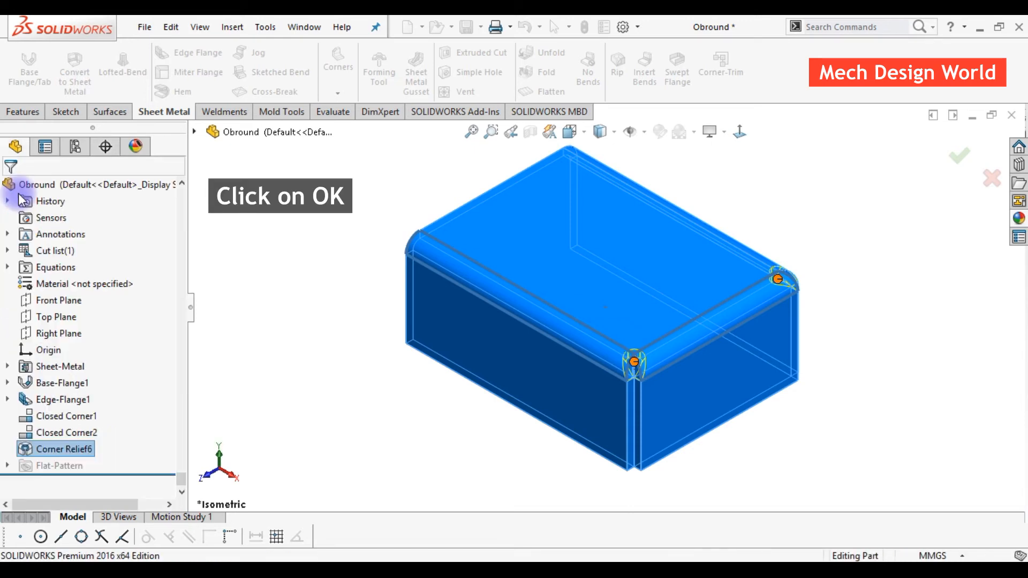
pyautogui.click(523, 480)
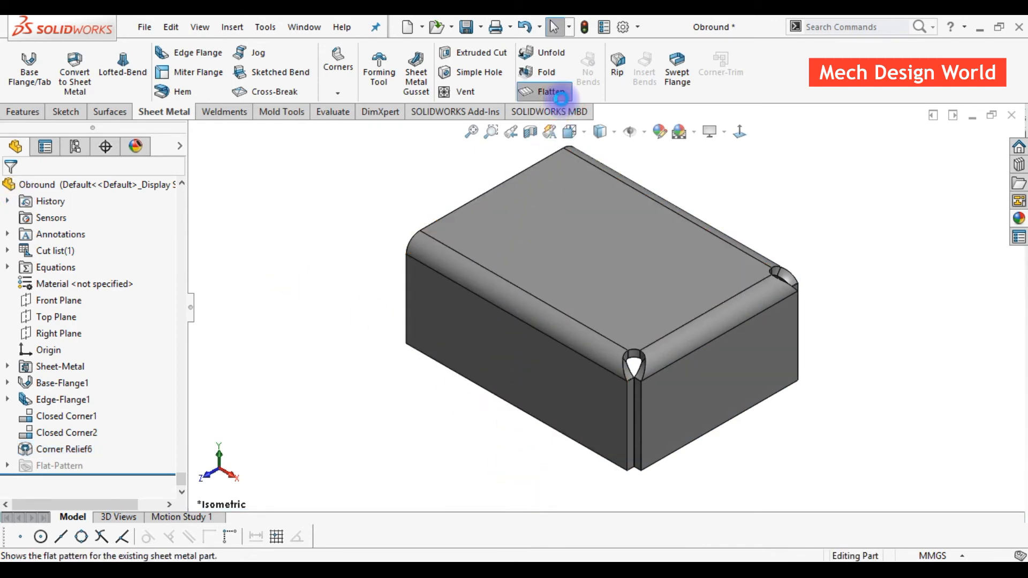
# Flatten the part to examine the obround corner reliefs face-on and up close, and fold it back
pyautogui.click(553, 92)
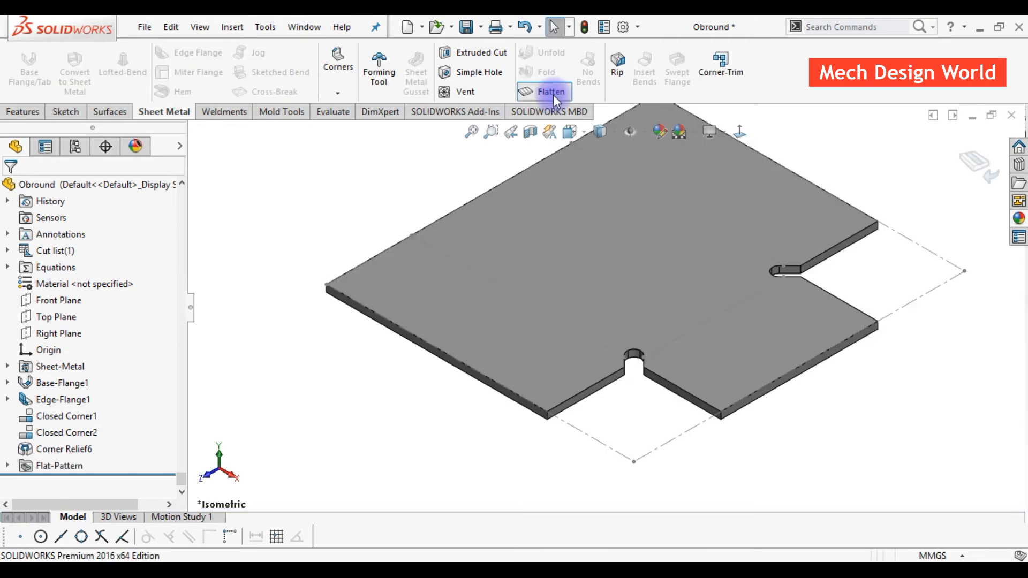
pyautogui.press('space')
pyautogui.click(593, 236)
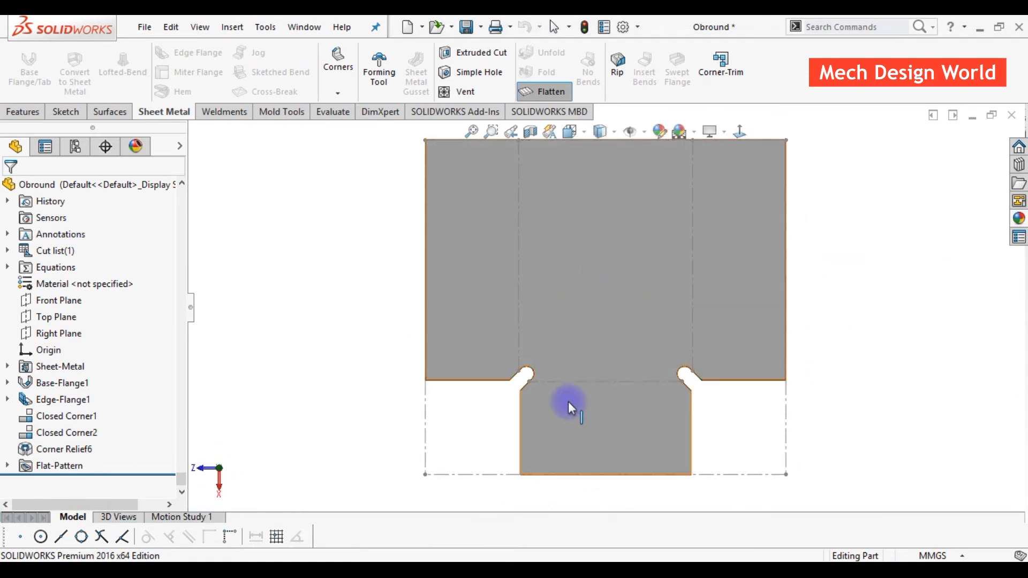
pyautogui.scroll(-2, 522, 387)
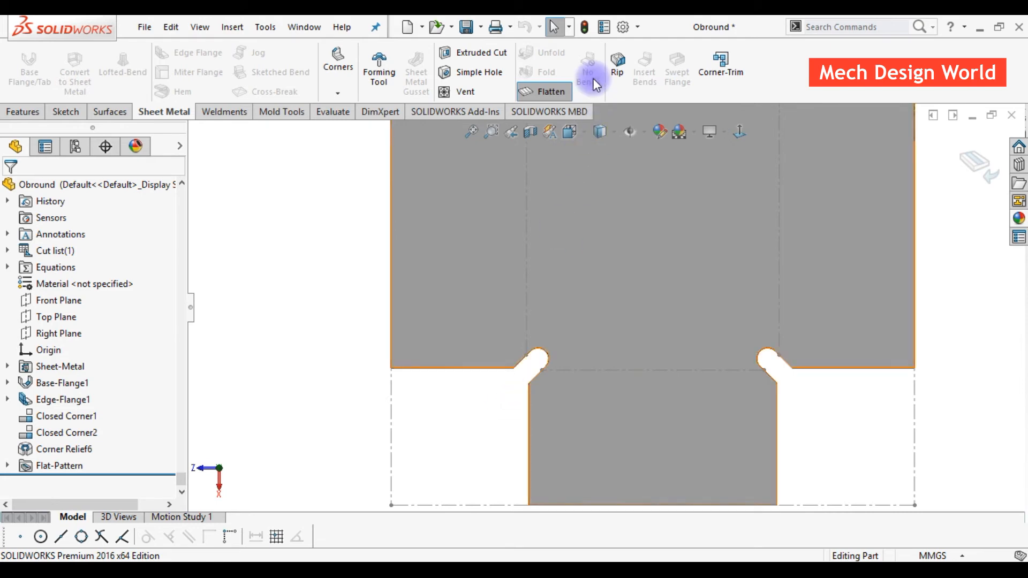
pyautogui.click(546, 91)
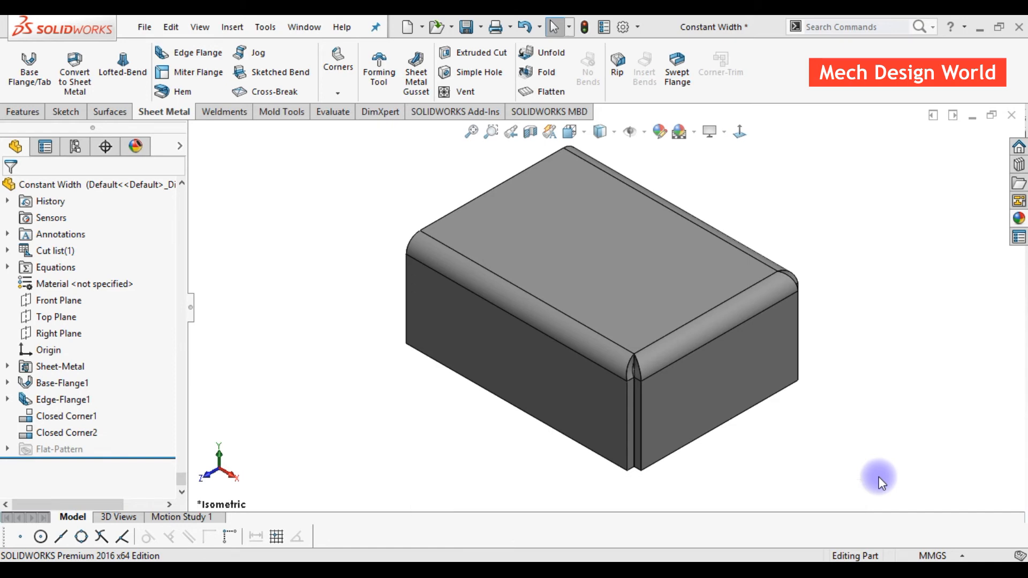
# Create a Corner Relief in the Constant Width part, collecting all corners and using the constant width relief type
pyautogui.click(346, 87)
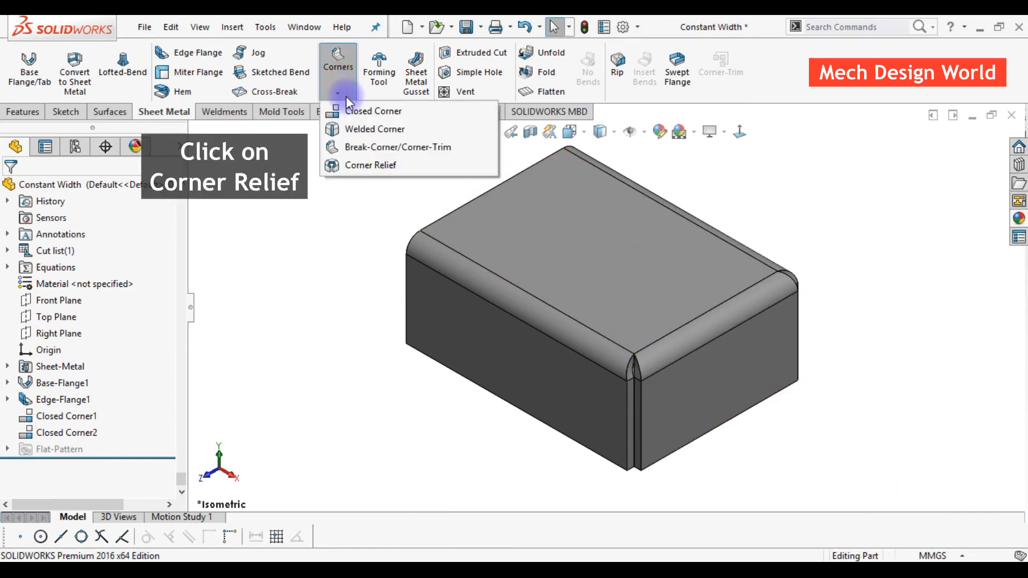
pyautogui.click(346, 167)
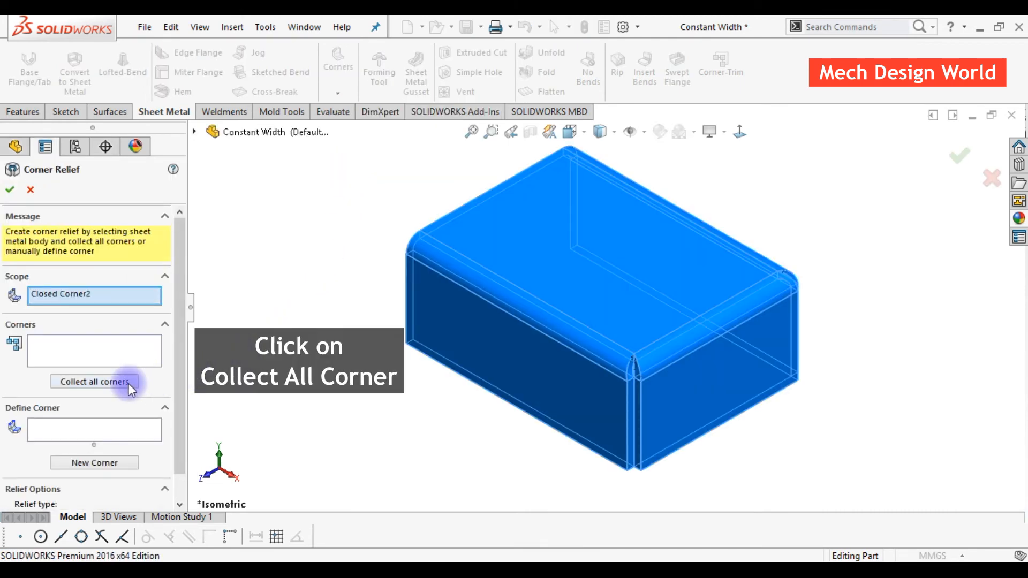
pyautogui.click(127, 382)
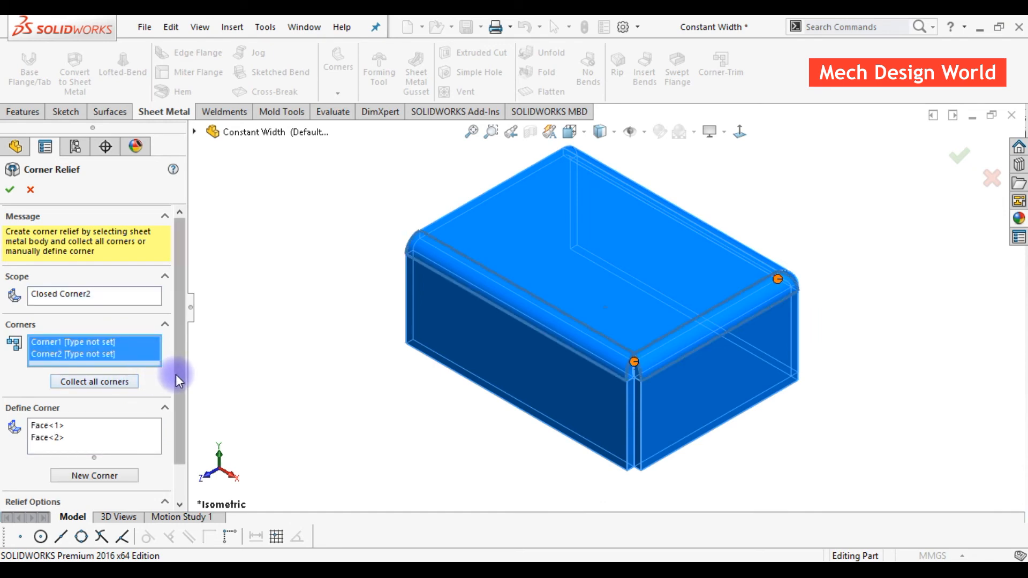
pyautogui.moveTo(176, 374); pyautogui.dragTo(175, 429)
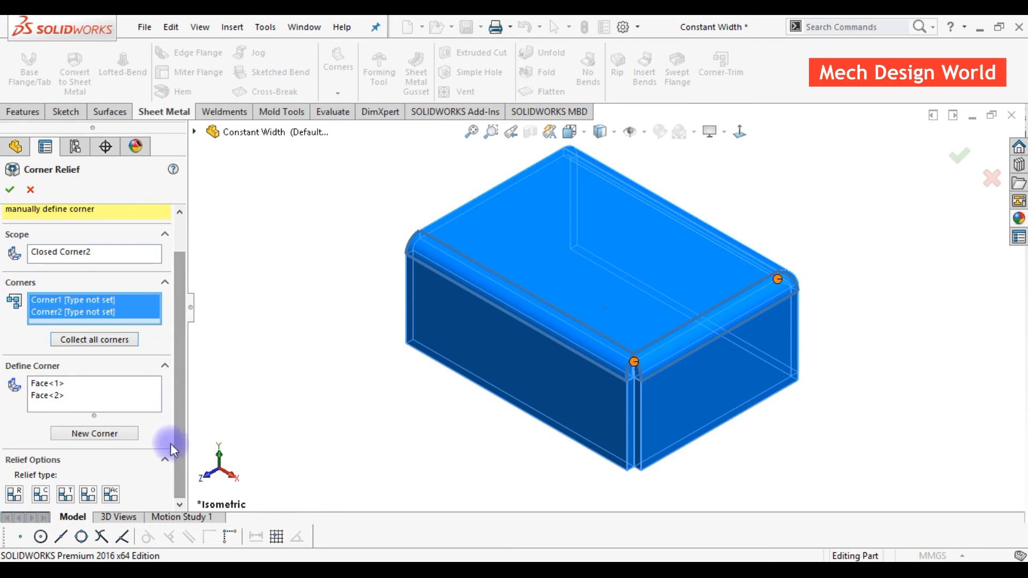
pyautogui.click(116, 496)
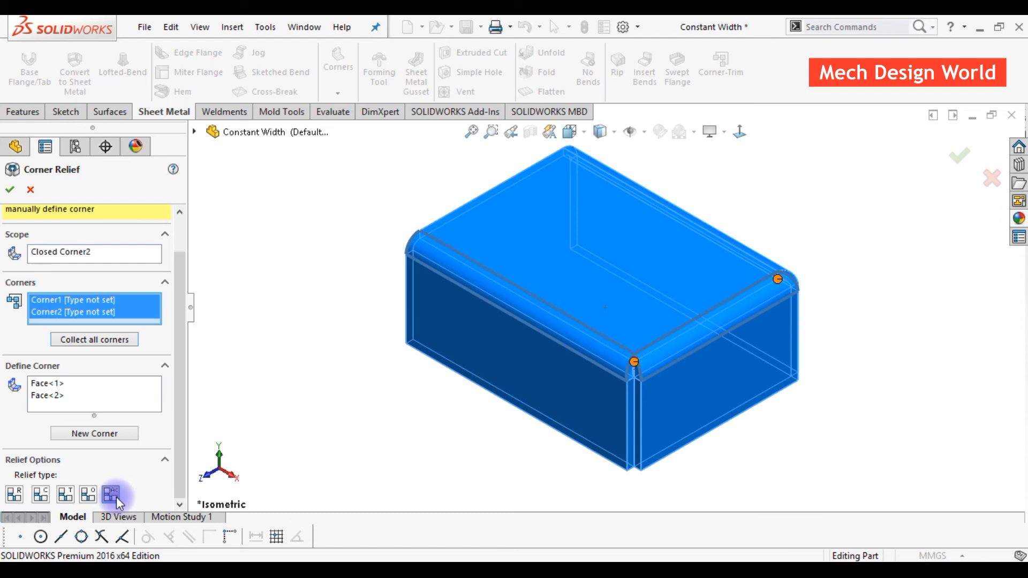
pyautogui.click(10, 191)
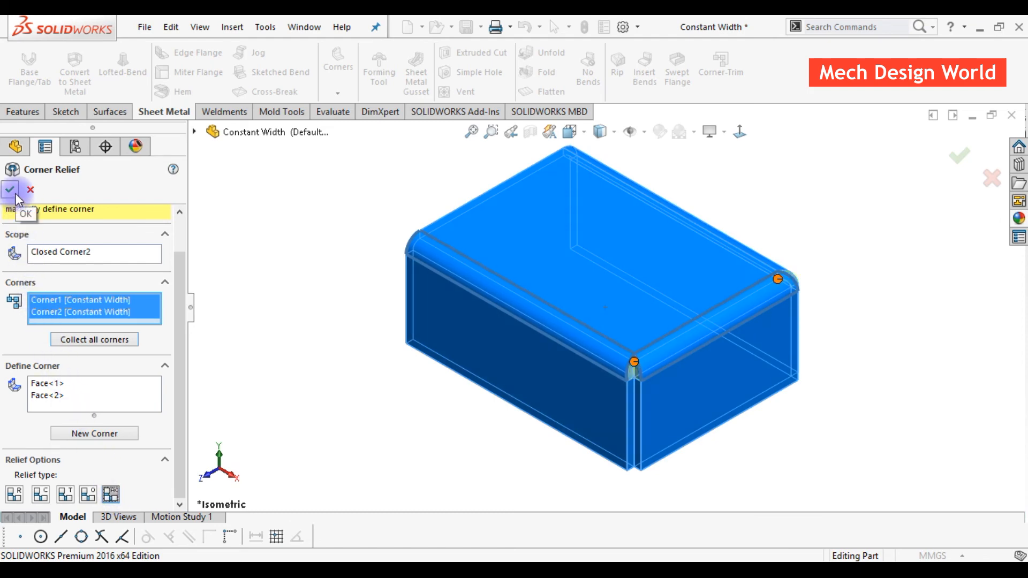
pyautogui.click(11, 191)
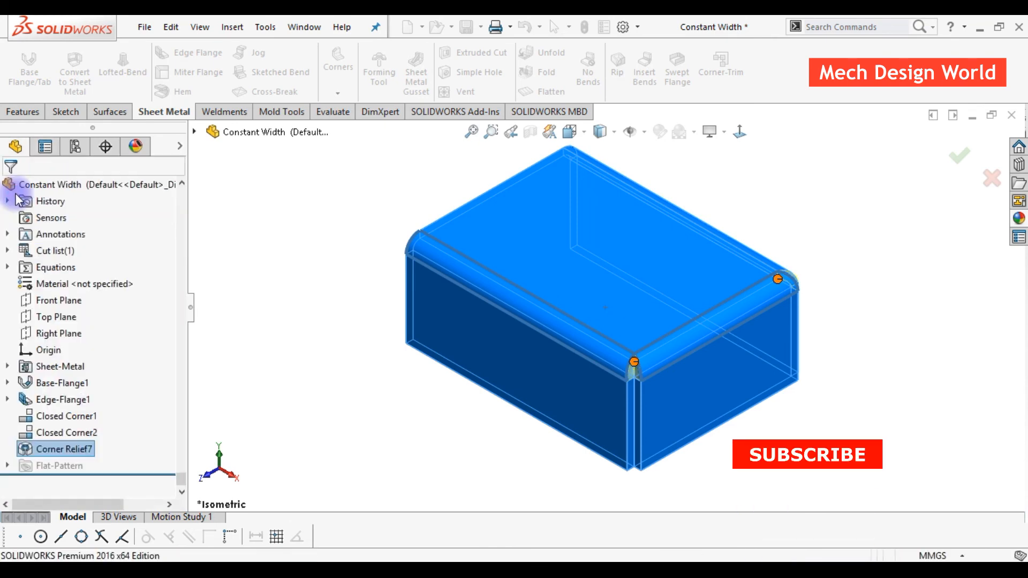
pyautogui.click(403, 423)
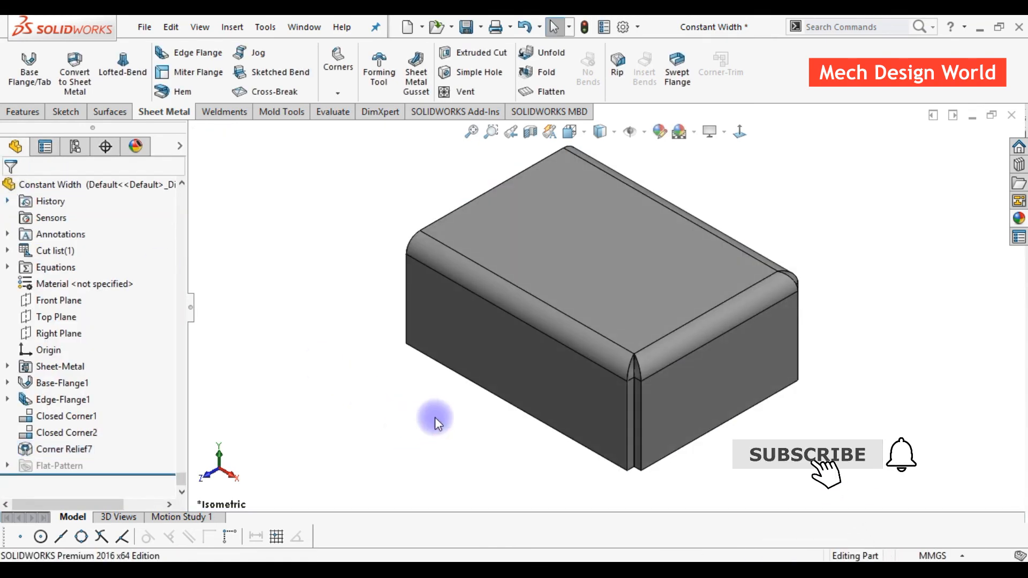
# Flatten the part to examine the constant width corner reliefs face-on and up close, and fold it back to the isometric view
pyautogui.moveTo(454, 448)
pyautogui.mouseDown(button='middle')
pyautogui.moveTo(478, 477)
pyautogui.moveTo(535, 385)
pyautogui.mouseUp(button='middle')
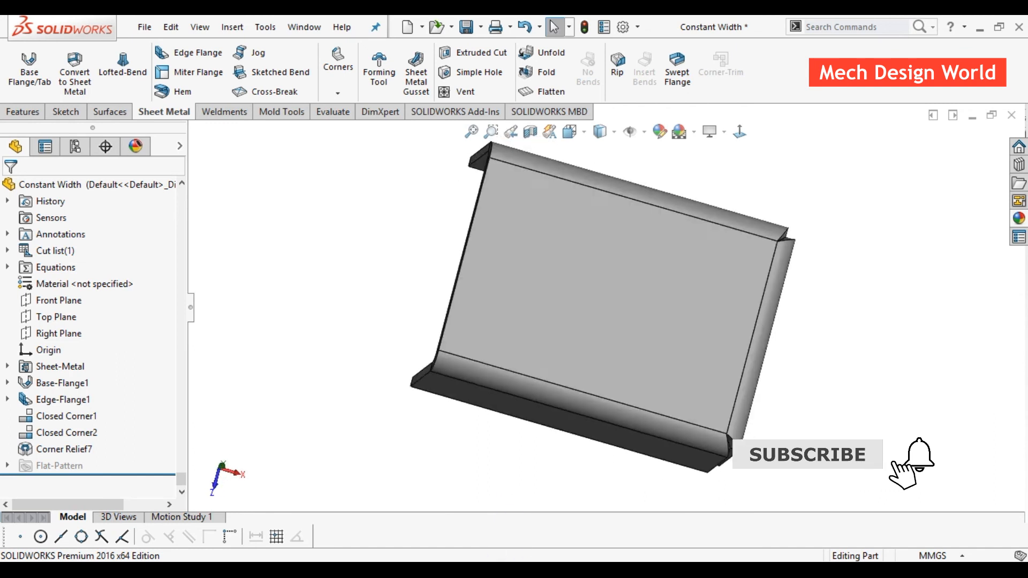
pyautogui.click(579, 328)
pyautogui.click(739, 130)
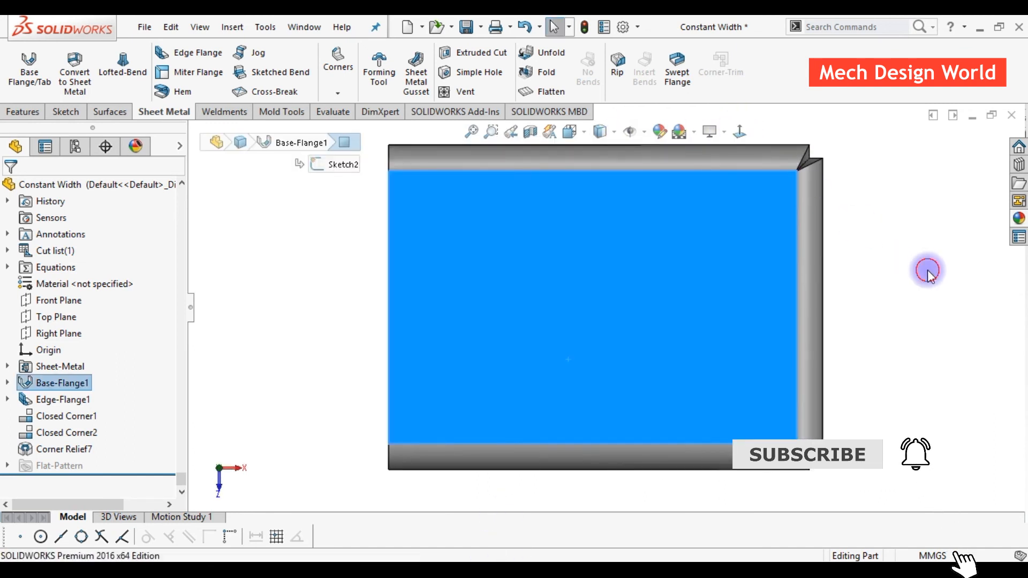
pyautogui.click(549, 92)
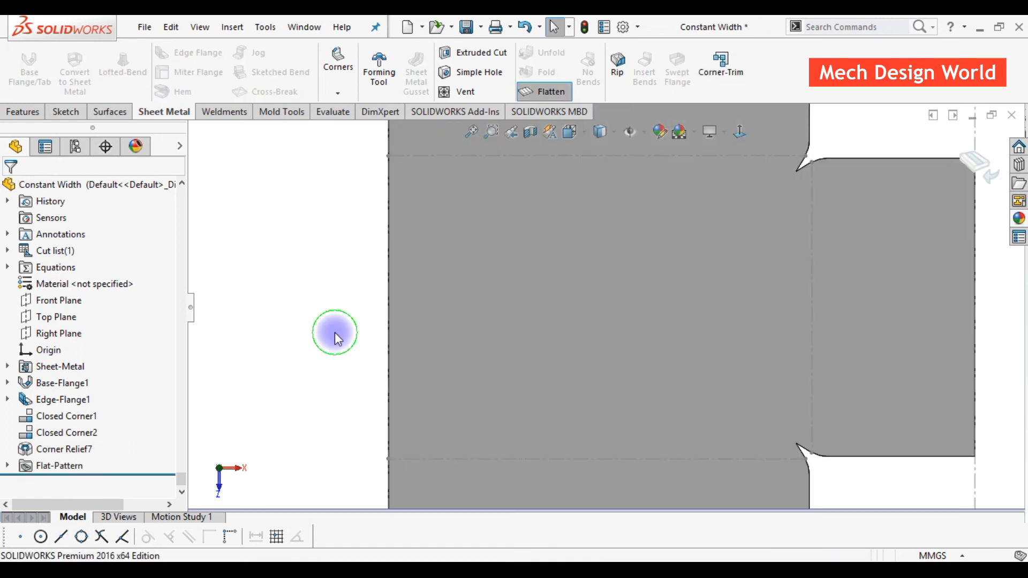
pyautogui.scroll(-6, 667, 382)
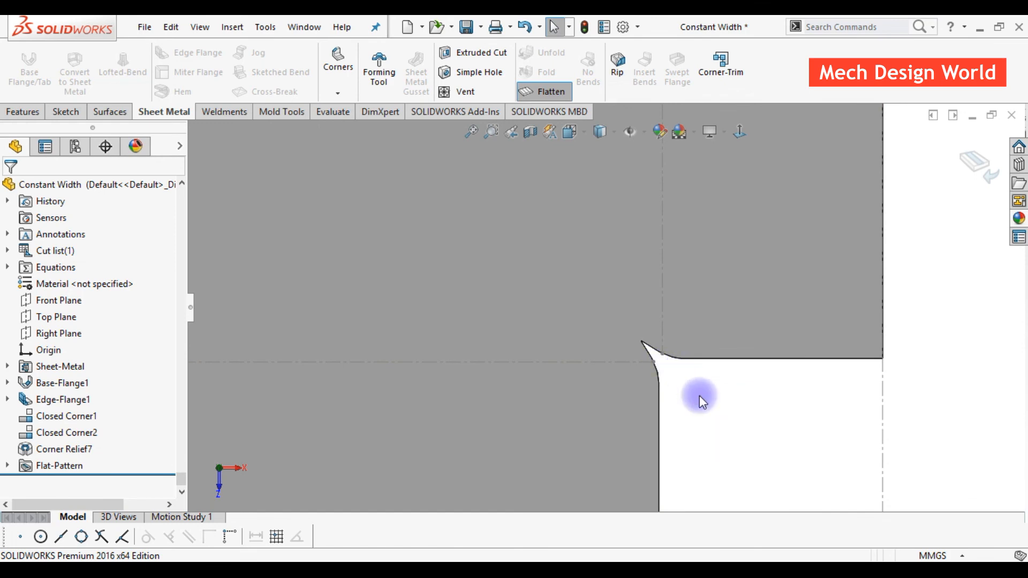
pyautogui.press('f')
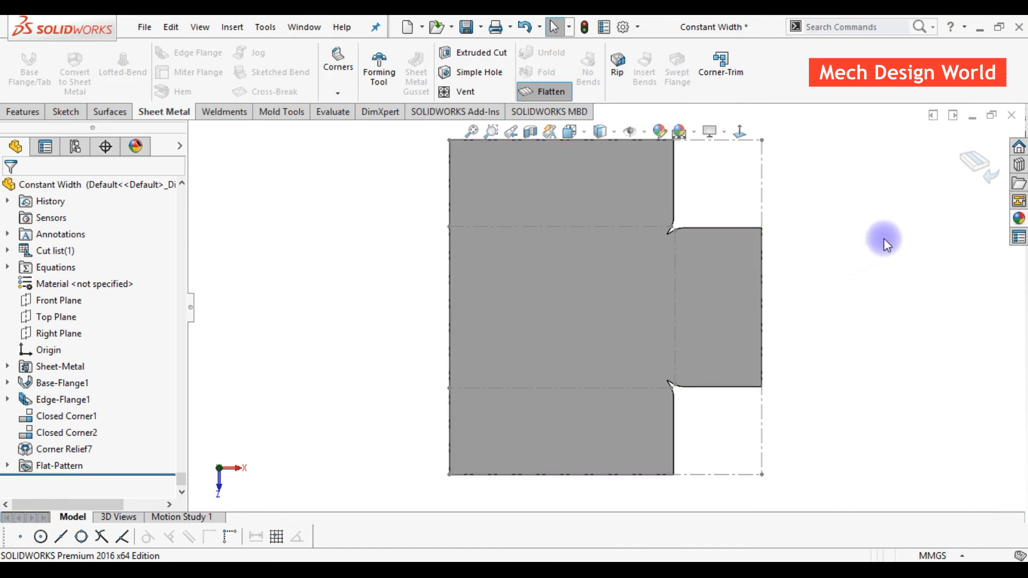
pyautogui.click(973, 169)
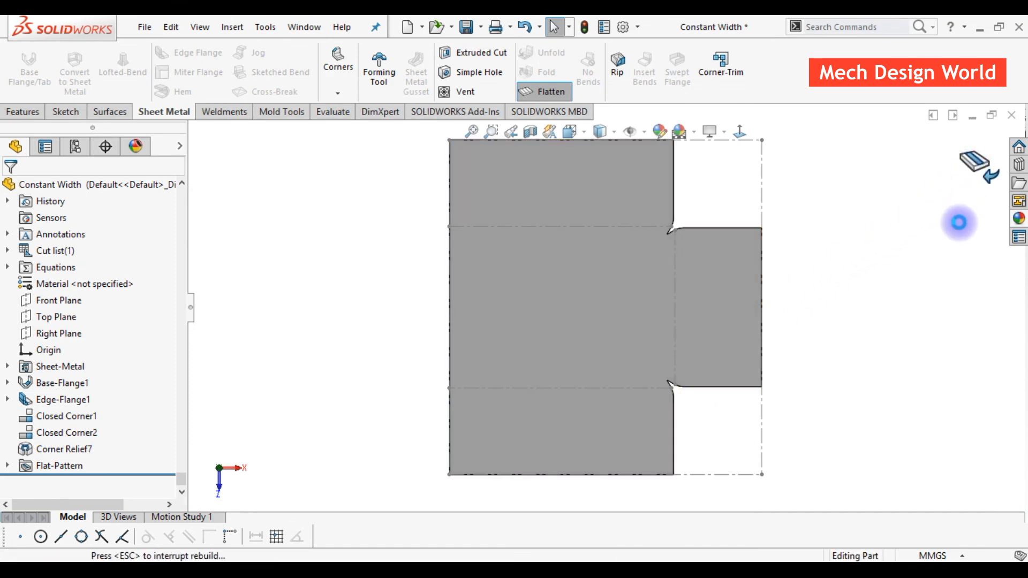
pyautogui.hotkey('ctrl', '7')
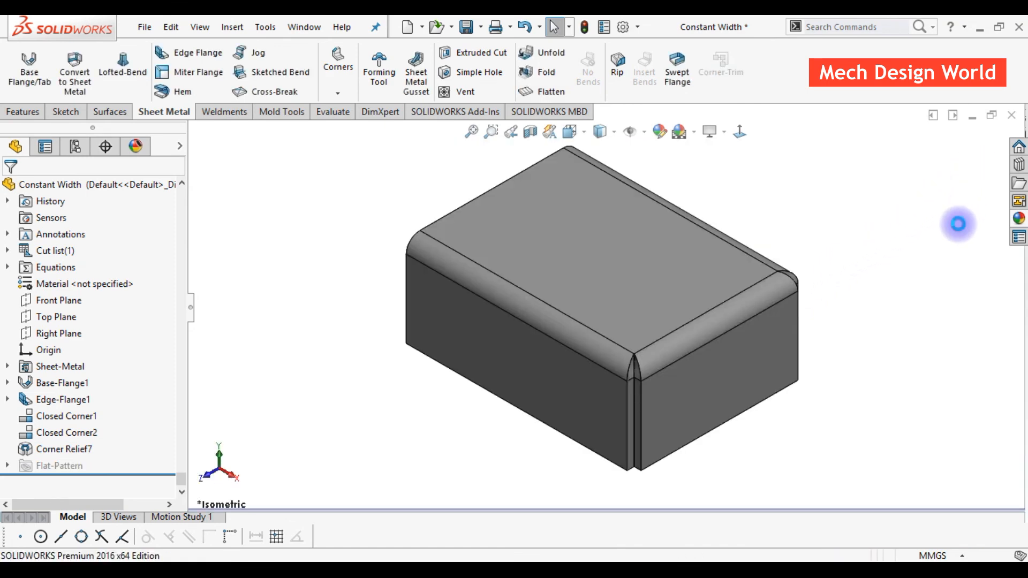